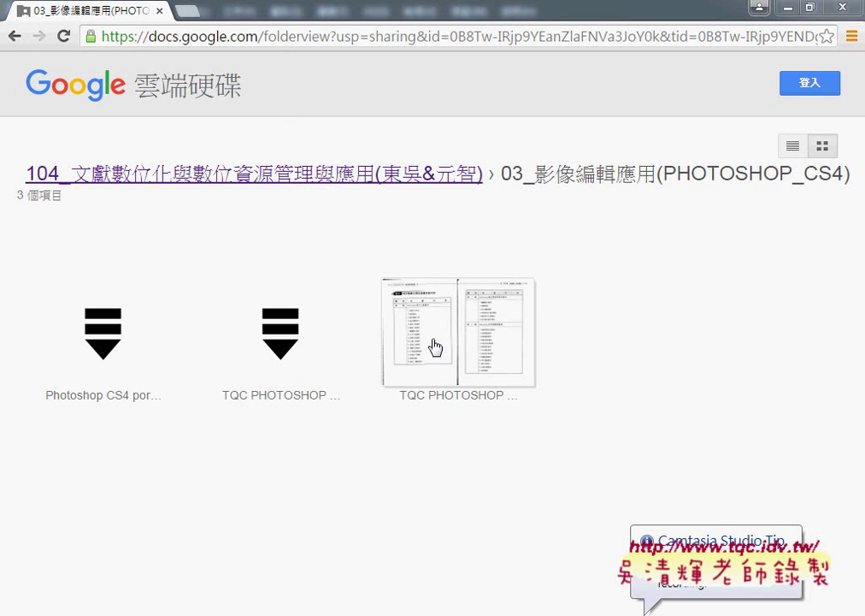
# Preview the TQC PHOTOSHOP CS4練習檔.zip archive, showing its _鑑照題目 folder.
pyautogui.click(269, 346)
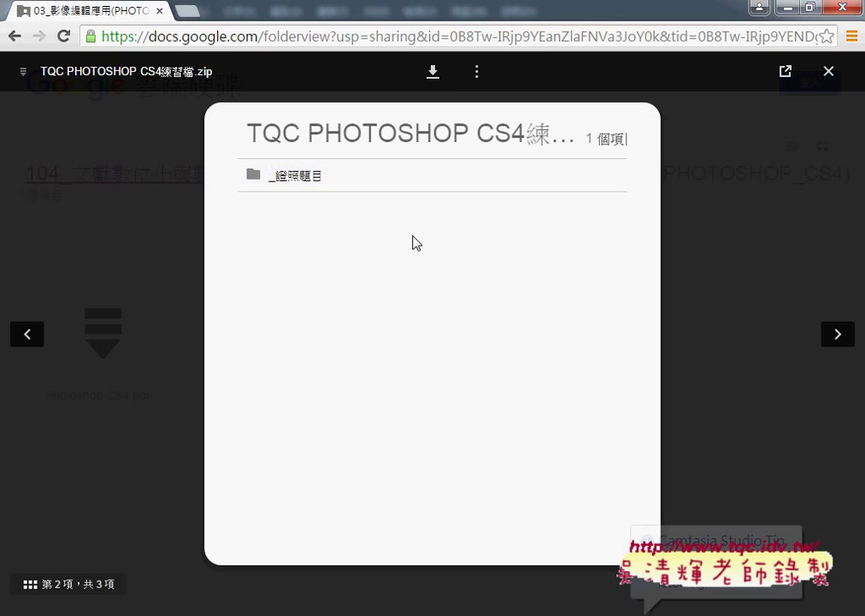
pyautogui.click(433, 77)
pyautogui.moveTo(425, 53); pyautogui.dragTo(430, 100)
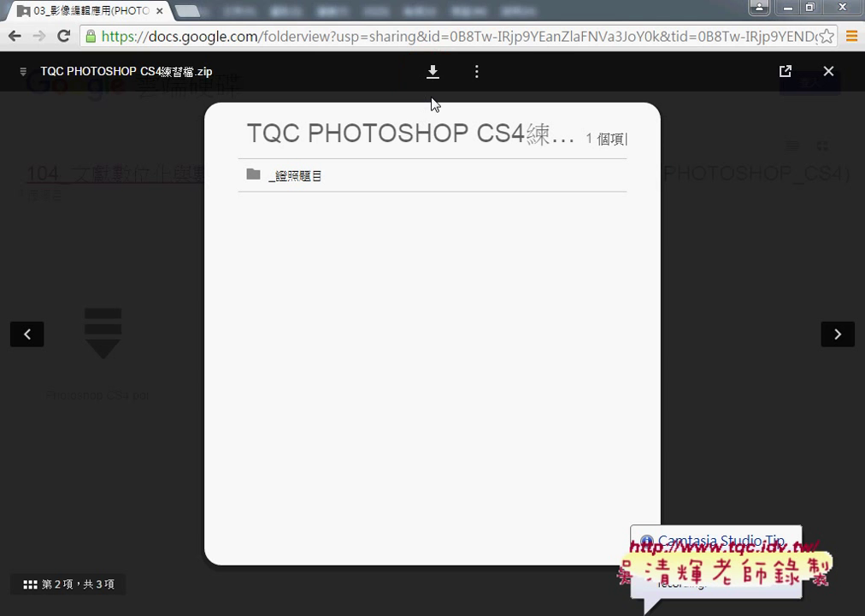
# Download the practice zip to the Desktop past the virus-scan warning, then close its preview.
pyautogui.click(436, 89)
pyautogui.click(296, 219)
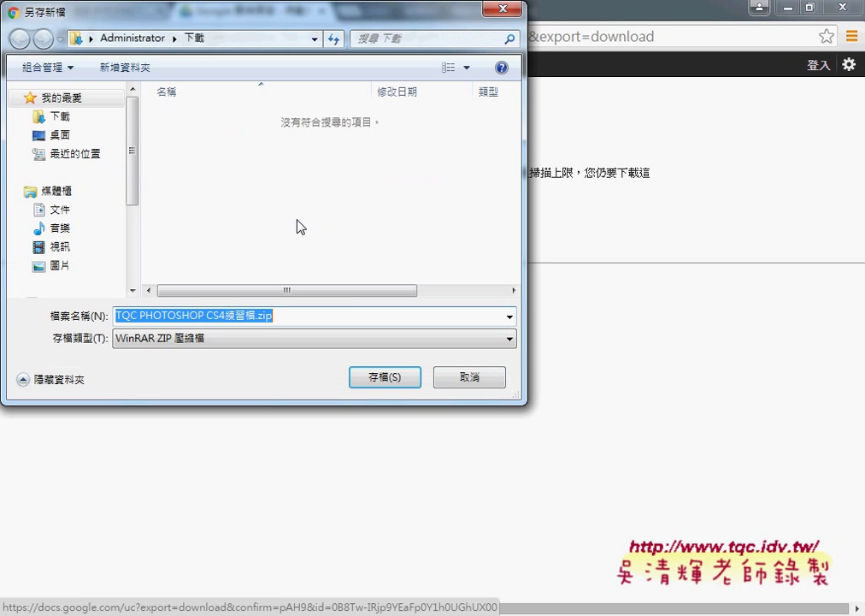
pyautogui.click(61, 137)
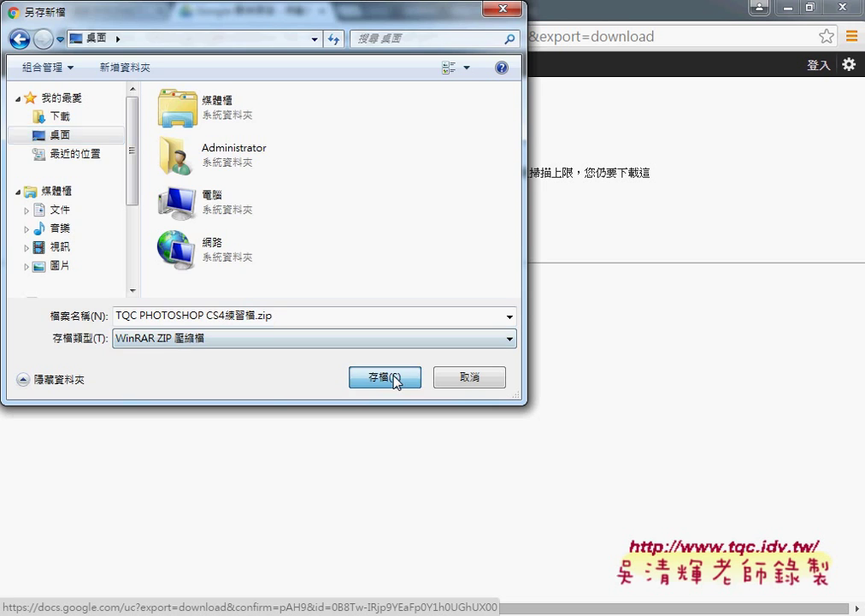
pyautogui.click(394, 380)
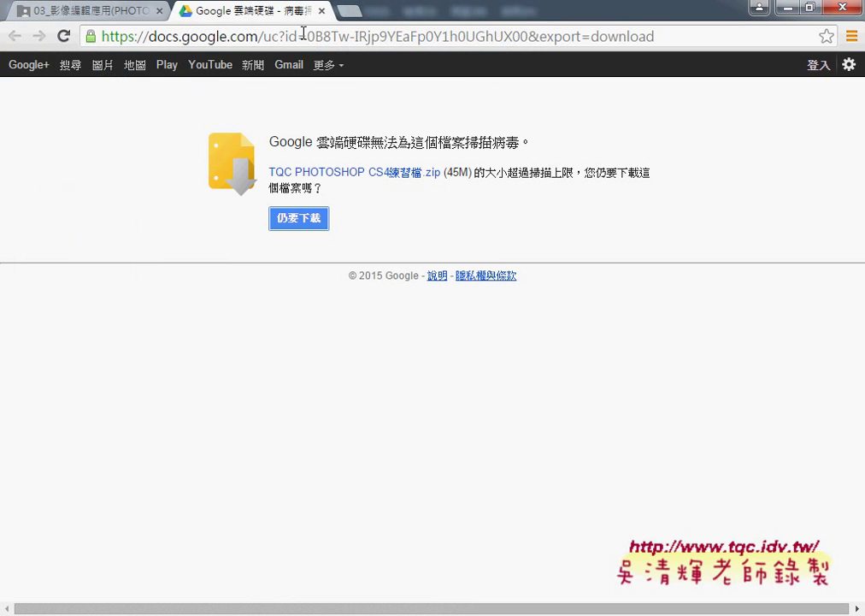
pyautogui.click(321, 10)
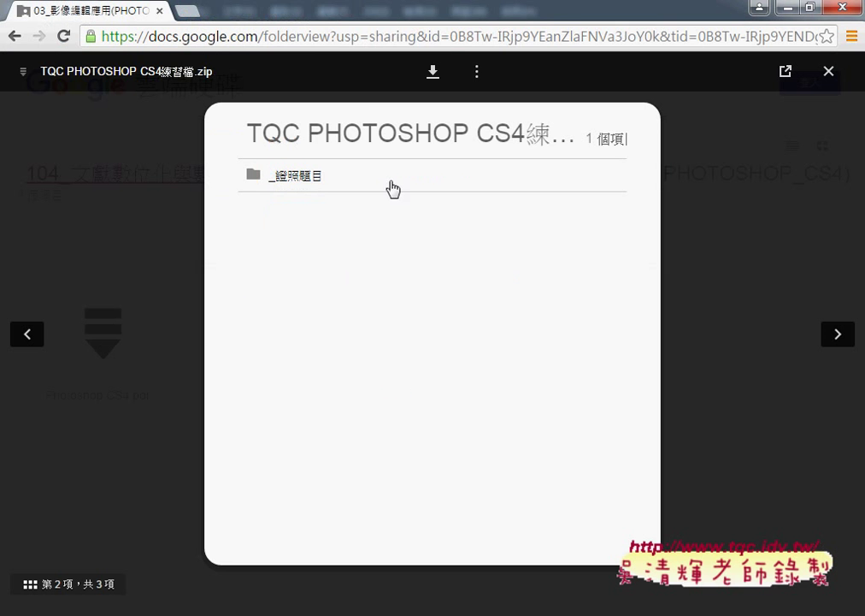
pyautogui.click(827, 74)
# Open TQC PHOTOSHOP CS4題目檔.pdf in preview and scroll through its pages.
pyautogui.click(458, 325)
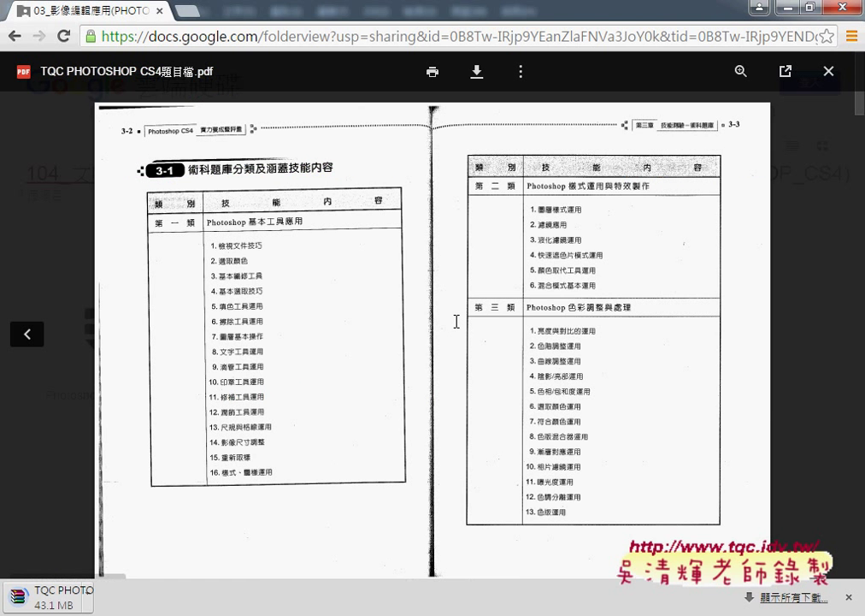
pyautogui.scroll(-5, 456, 321)
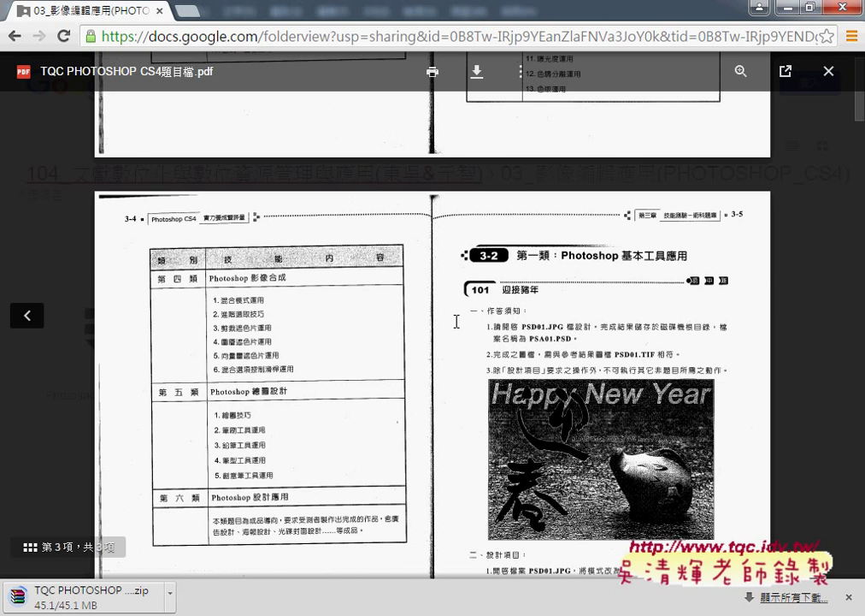
pyautogui.scroll(2, 457, 322)
pyautogui.scroll(3, 456, 321)
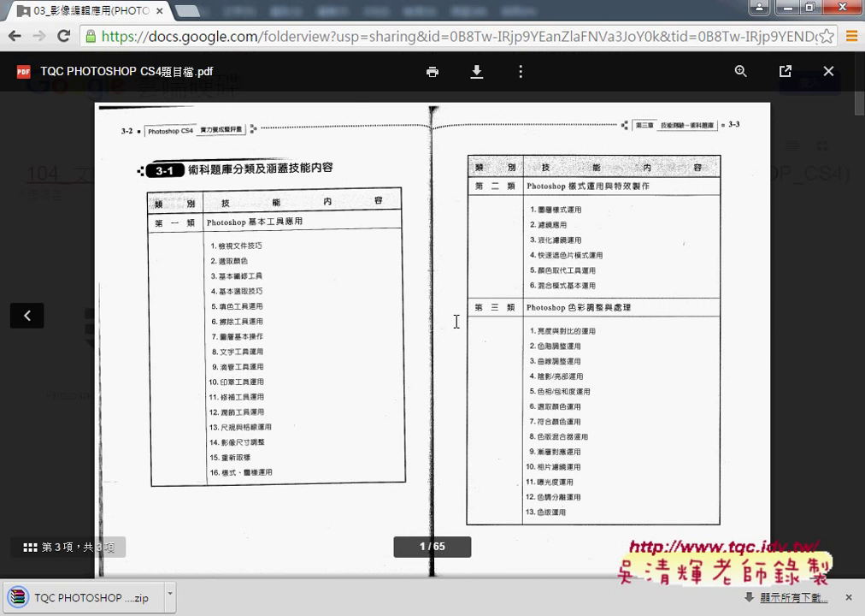
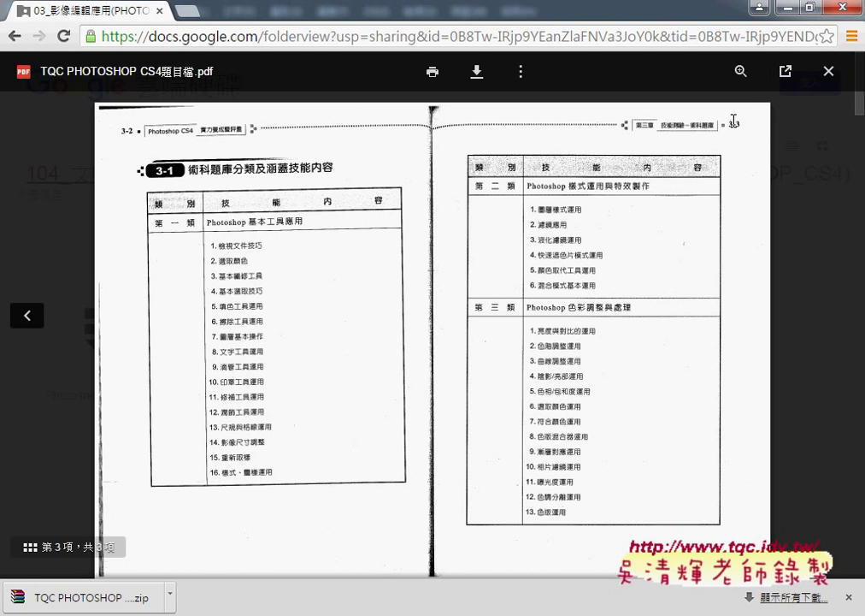
# Zoom the Drive PDF preview in two levels and close the Chrome download bar.
pyautogui.click(741, 73)
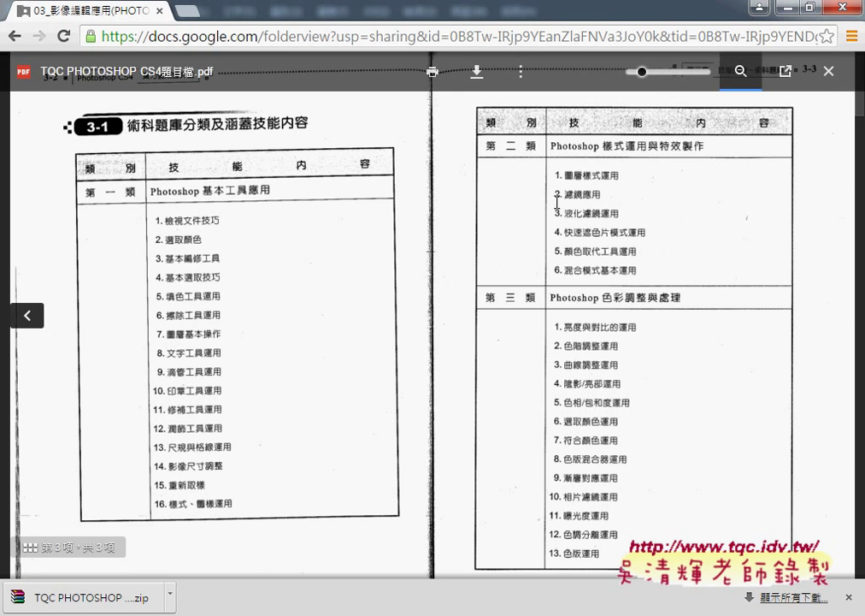
pyautogui.click(719, 83)
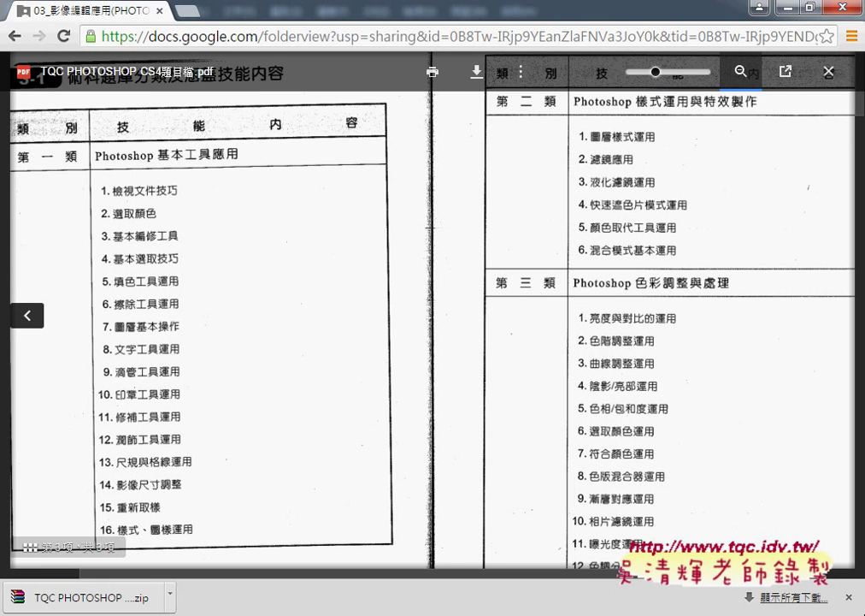
pyautogui.click(849, 597)
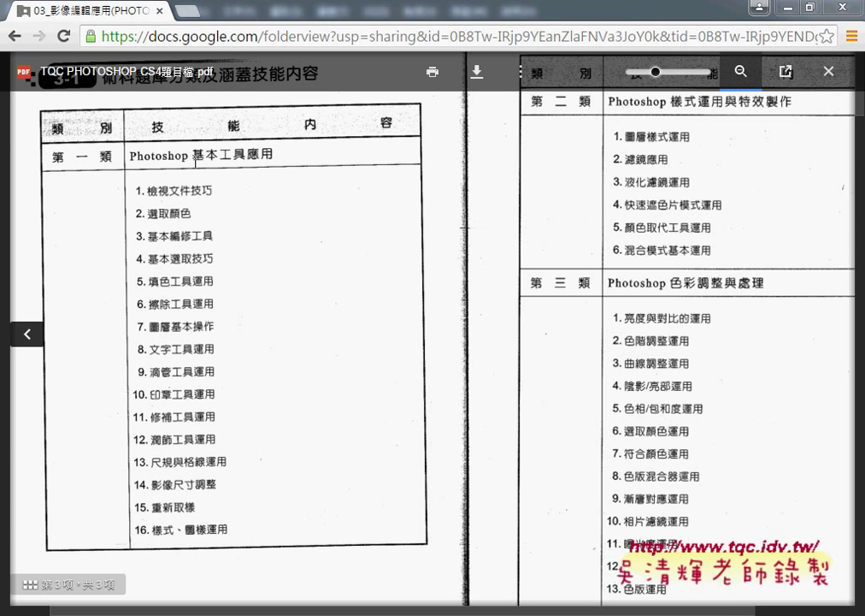
pyautogui.hotkey('ctrl', 'space')
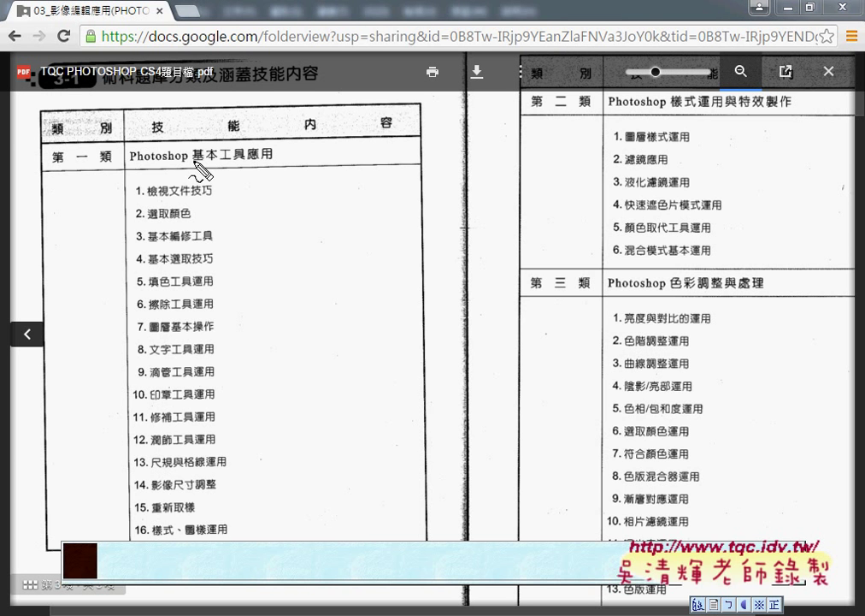
pyautogui.moveTo(130, 163); pyautogui.dragTo(267, 162)
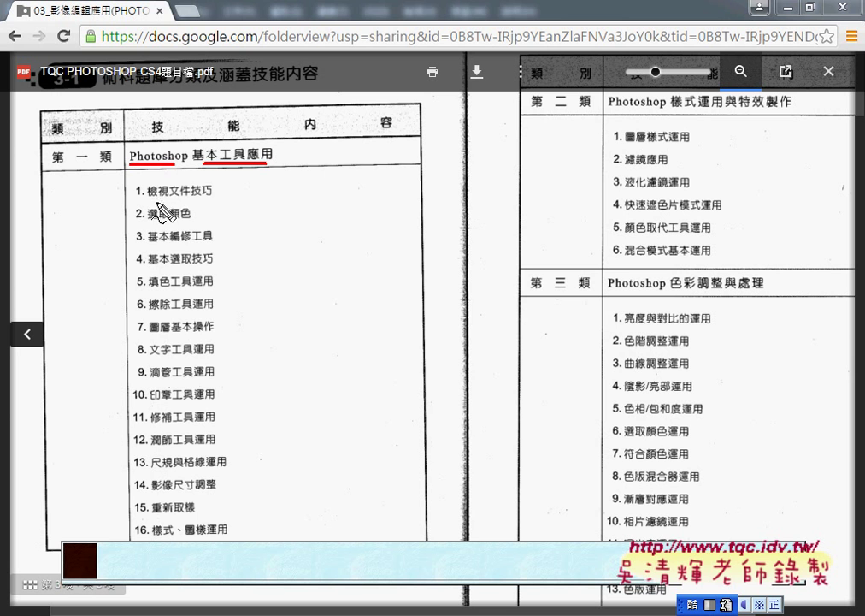
pyautogui.moveTo(168, 197); pyautogui.dragTo(215, 197)
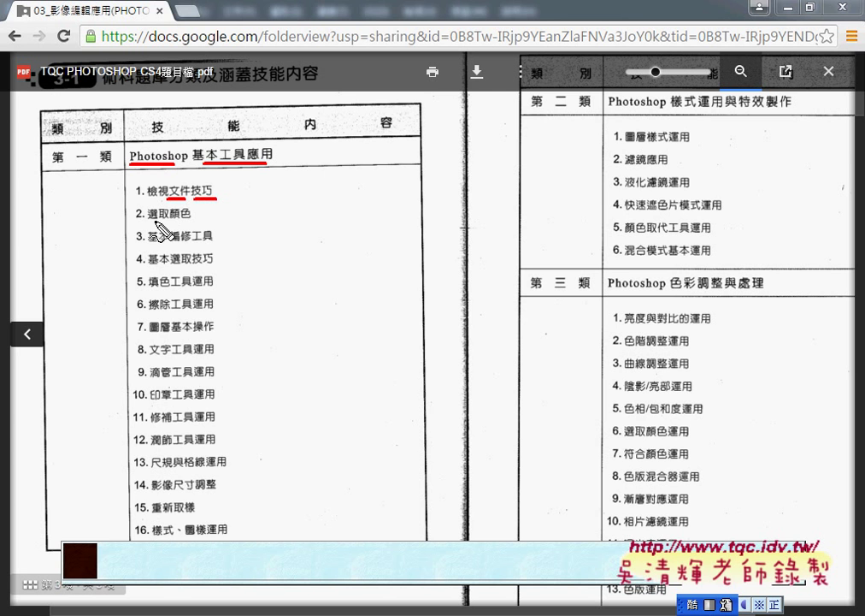
pyautogui.moveTo(148, 221)
pyautogui.mouseDown()
pyautogui.moveTo(181, 221)
pyautogui.moveTo(212, 243)
pyautogui.mouseUp()
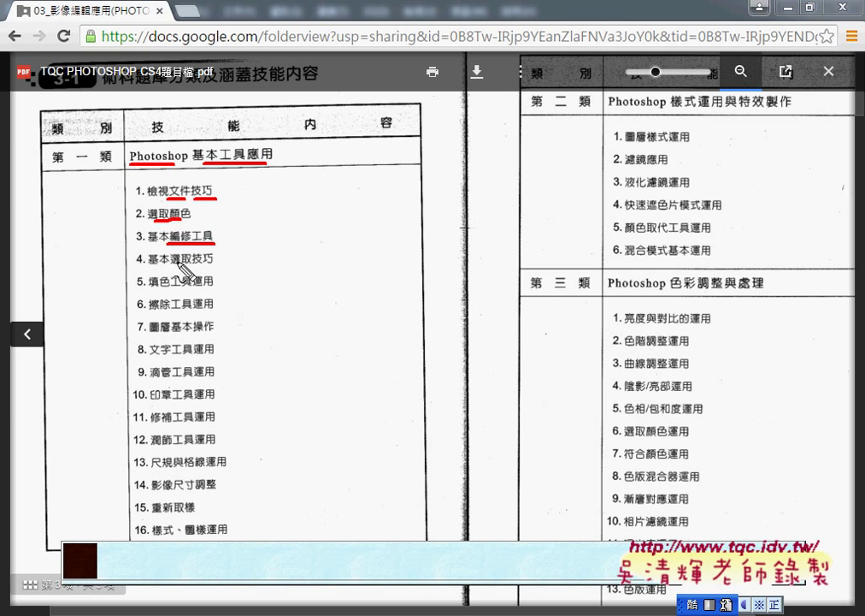
pyautogui.moveTo(171, 266)
pyautogui.mouseDown()
pyautogui.moveTo(187, 266)
pyautogui.moveTo(175, 312)
pyautogui.mouseUp()
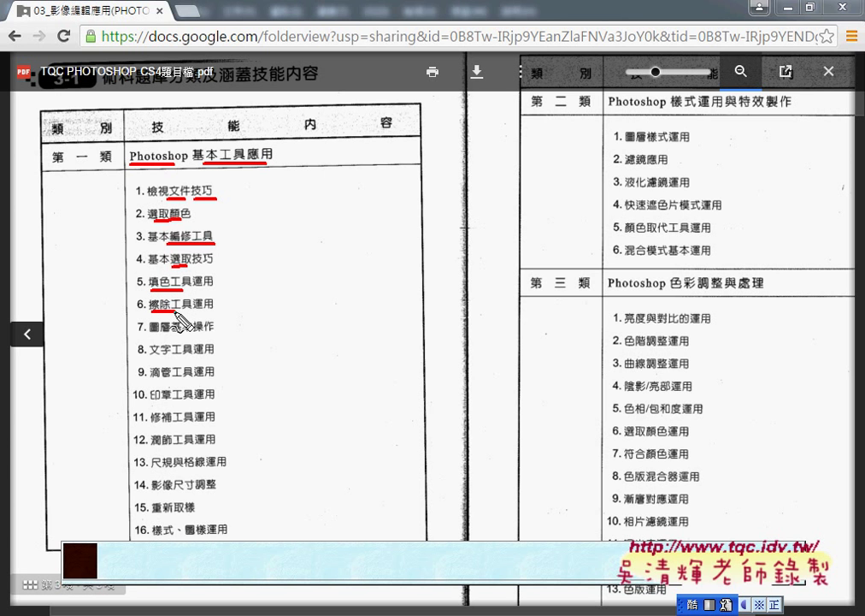
pyautogui.moveTo(150, 336); pyautogui.dragTo(181, 336)
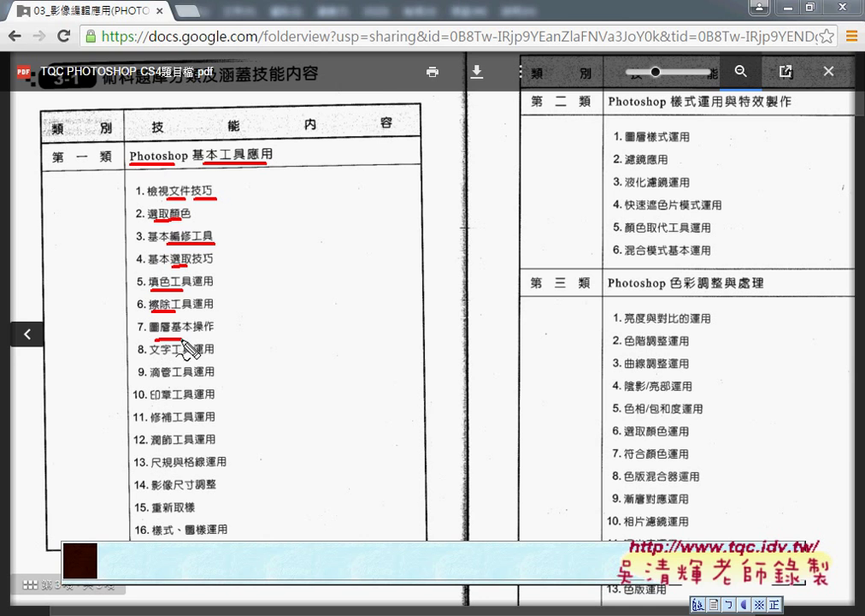
pyautogui.press('Escape')
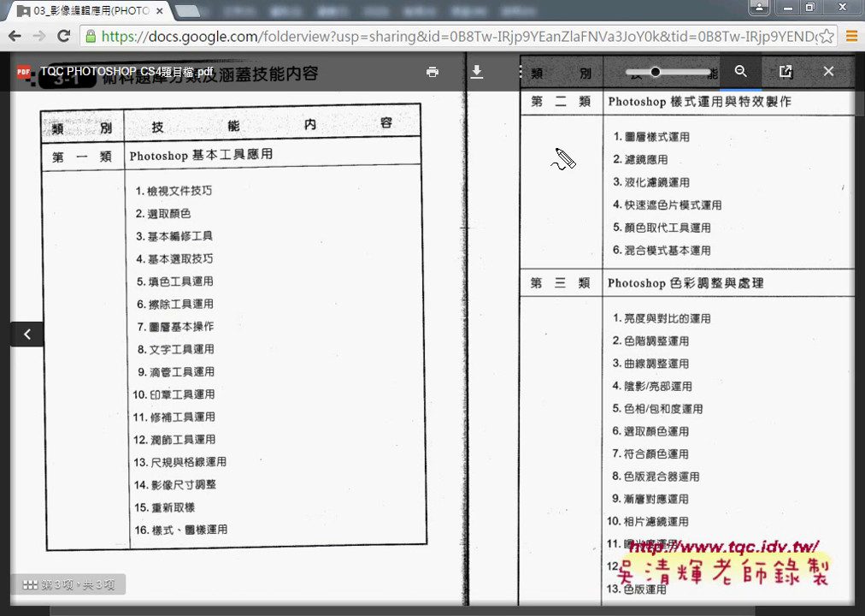
pyautogui.moveTo(532, 109); pyautogui.dragTo(571, 109)
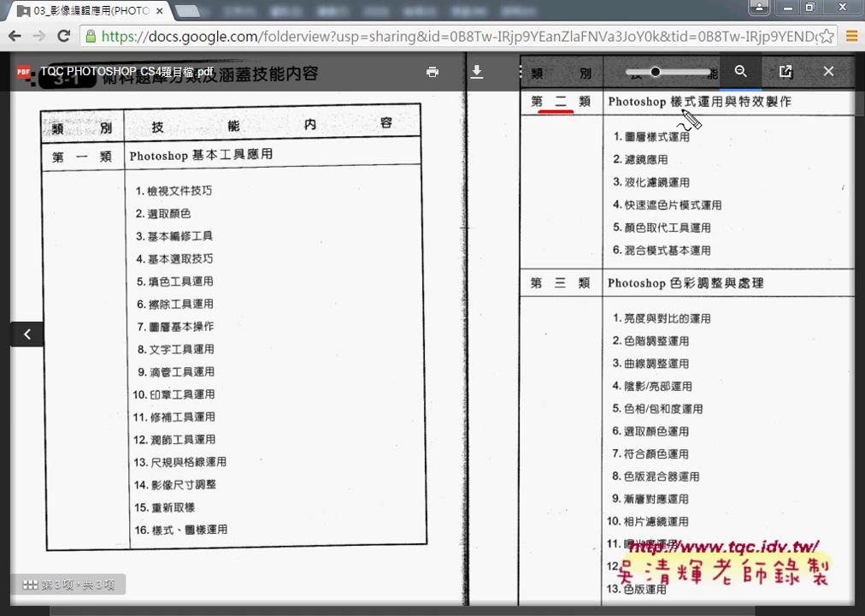
pyautogui.moveTo(647, 109); pyautogui.dragTo(684, 110)
pyautogui.moveTo(740, 109); pyautogui.dragTo(789, 109)
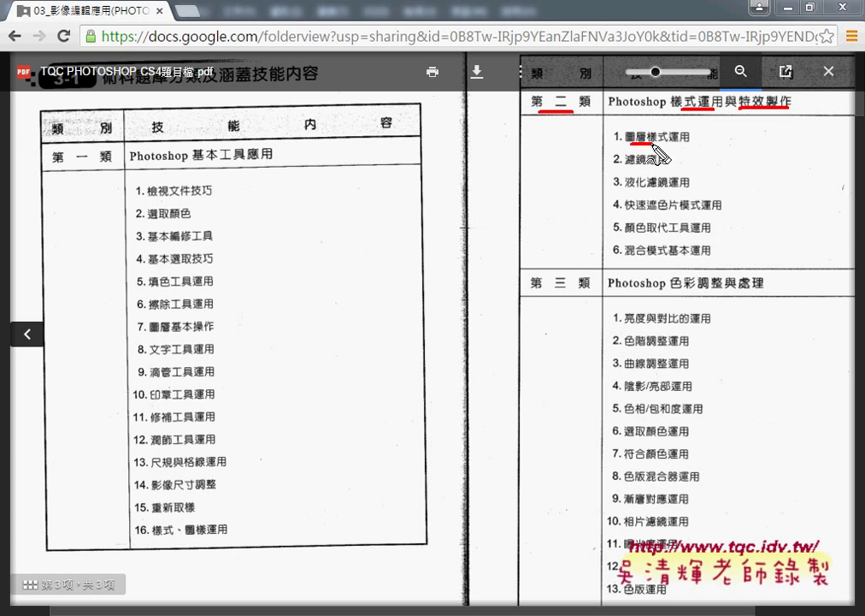
pyautogui.moveTo(628, 142)
pyautogui.mouseDown()
pyautogui.moveTo(652, 143)
pyautogui.moveTo(647, 165)
pyautogui.moveTo(656, 189)
pyautogui.moveTo(693, 211)
pyautogui.mouseUp()
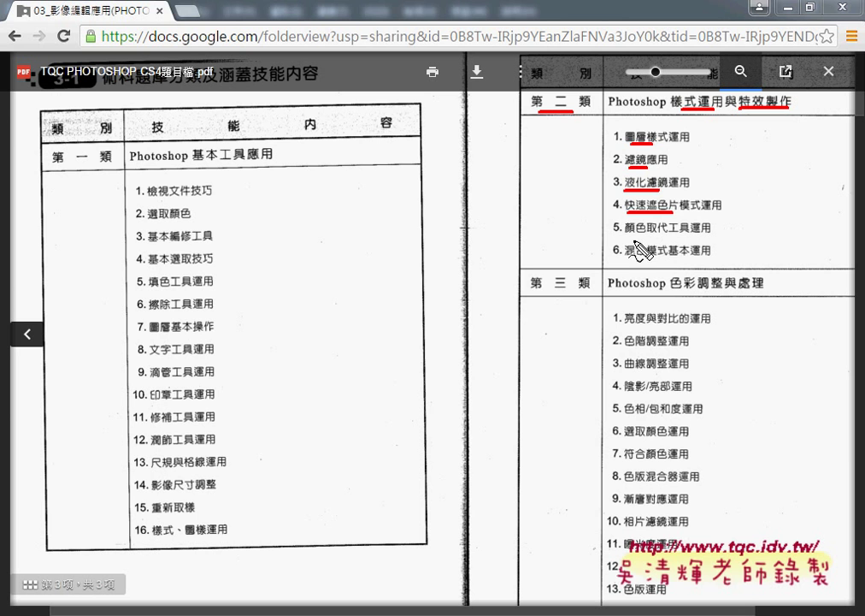
pyautogui.moveTo(636, 233); pyautogui.dragTo(687, 233)
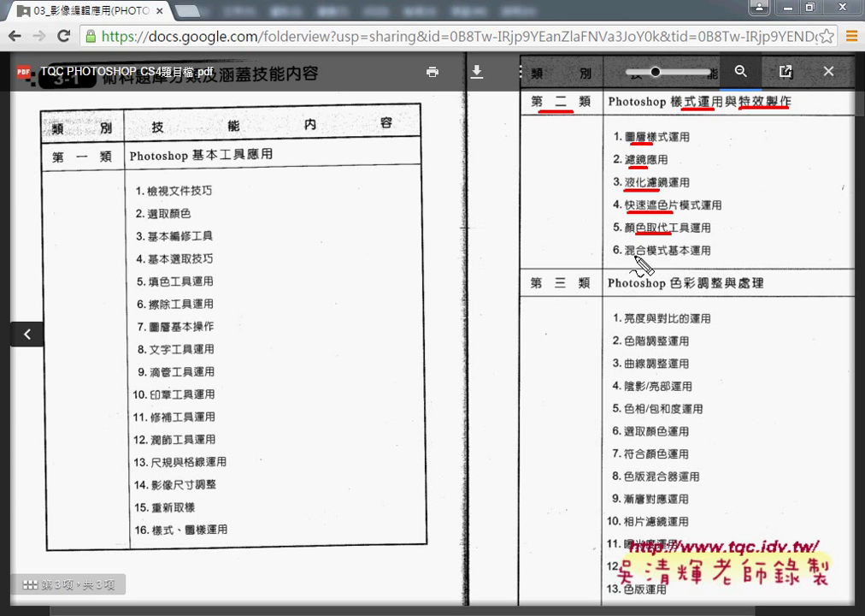
pyautogui.moveTo(626, 255); pyautogui.dragTo(666, 255)
pyautogui.press('Escape')
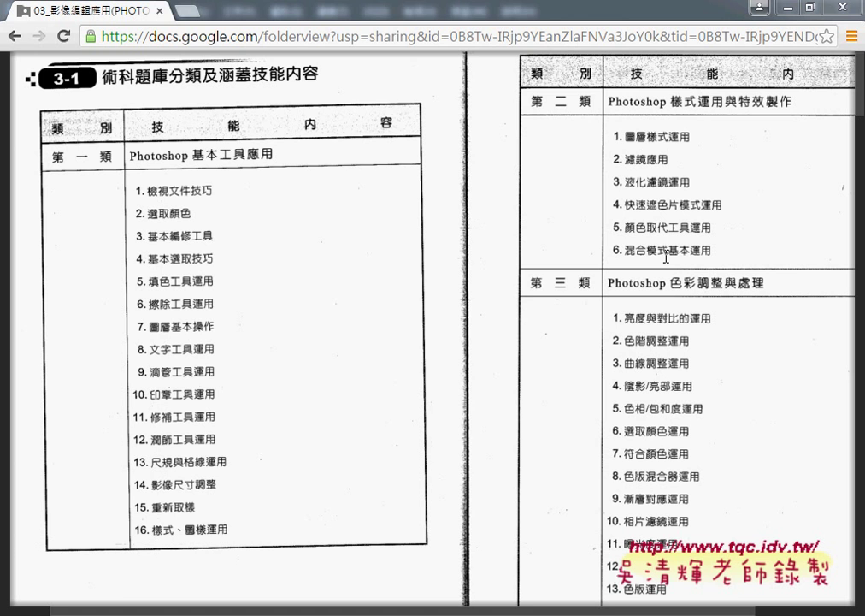
# Bring the Chrome window with the exam PDF back to the front.
pyautogui.click(787, 10)
pyautogui.click(787, 10)
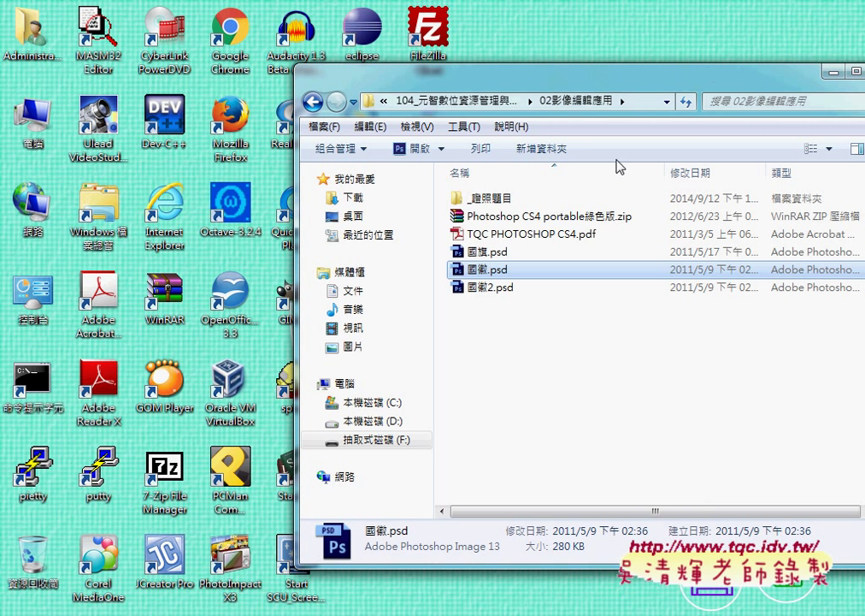
pyautogui.click(269, 599)
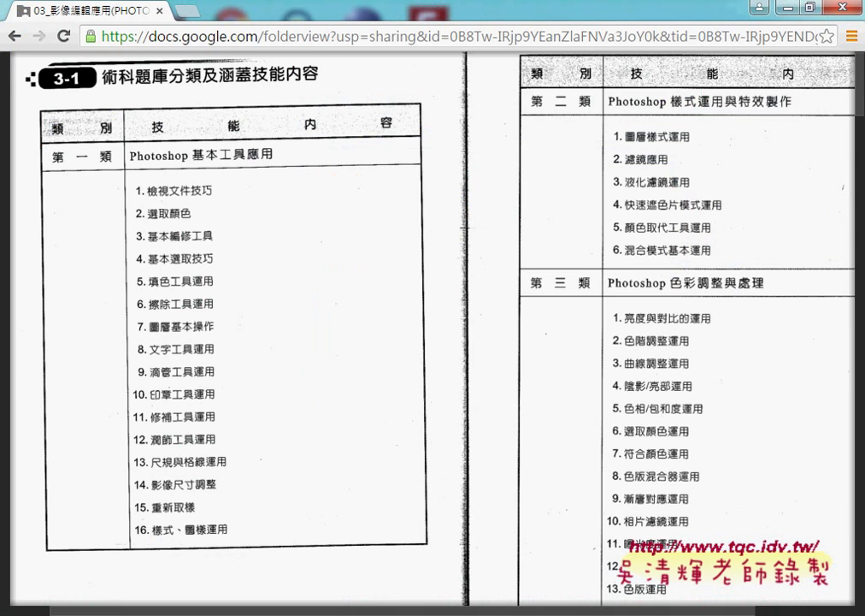
# Scroll the PDF to show question 102's 二、設計項目 below the reference image.
pyautogui.scroll(-2, 645, 169)
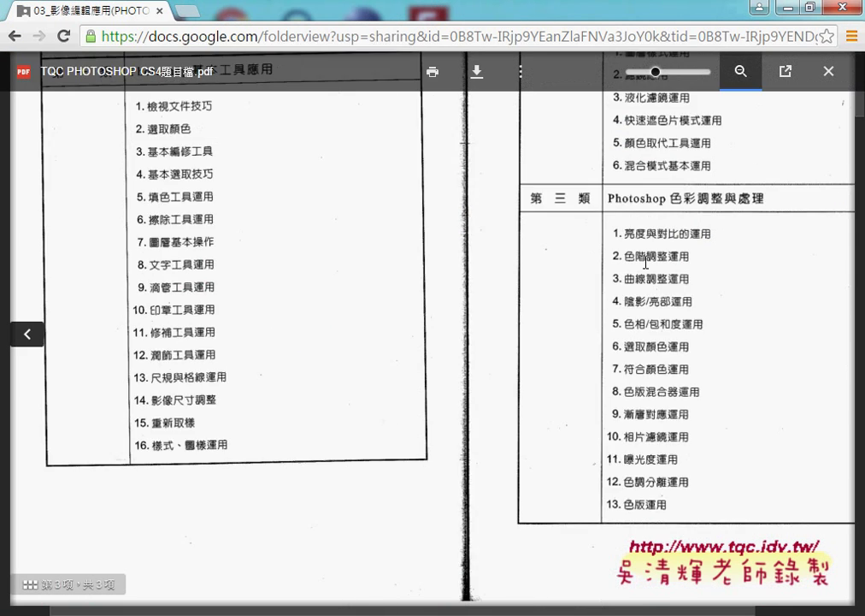
pyautogui.scroll(-5, 646, 213)
pyautogui.scroll(-3, 644, 256)
pyautogui.scroll(3, 645, 260)
pyautogui.scroll(1, 645, 260)
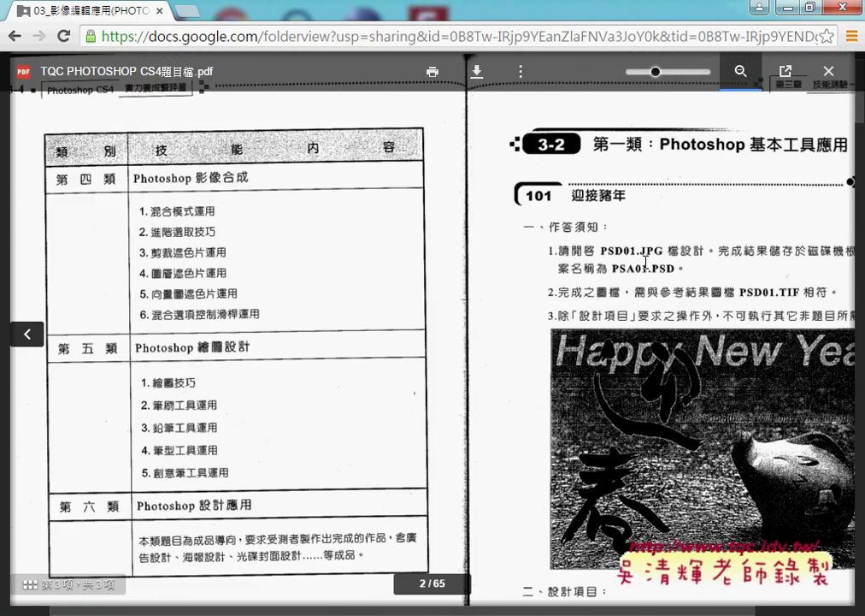
pyautogui.scroll(-5, 645, 261)
pyautogui.scroll(-4, 645, 261)
pyautogui.scroll(-2, 645, 262)
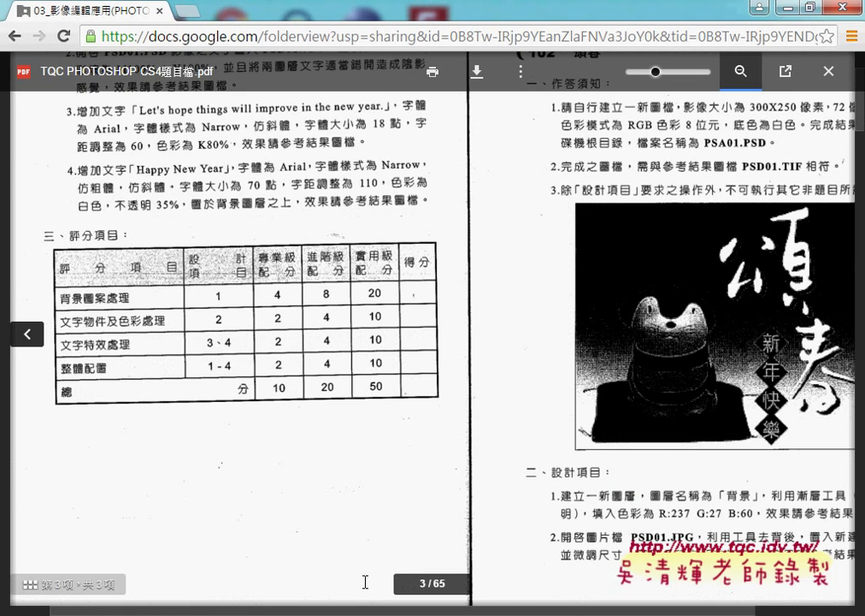
pyautogui.moveTo(83, 612); pyautogui.dragTo(180, 612)
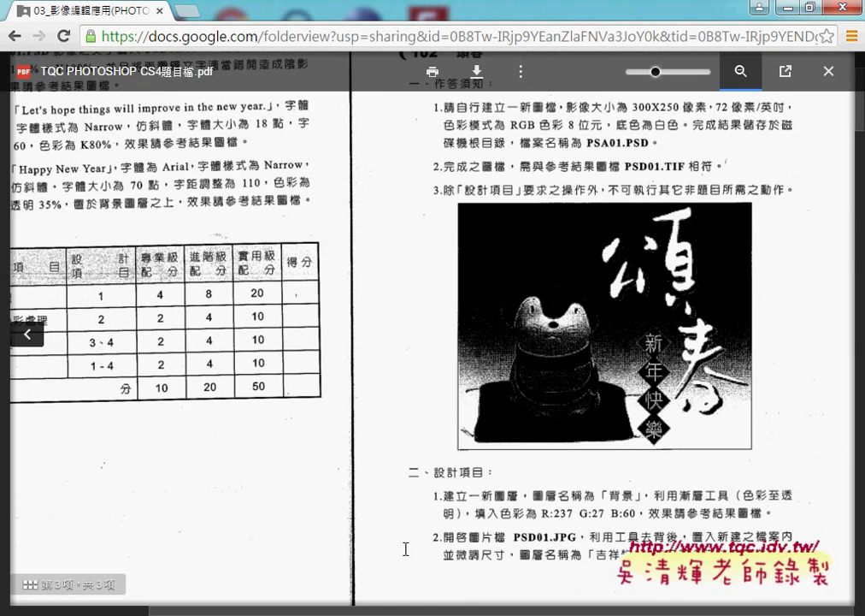
pyautogui.scroll(2, 439, 495)
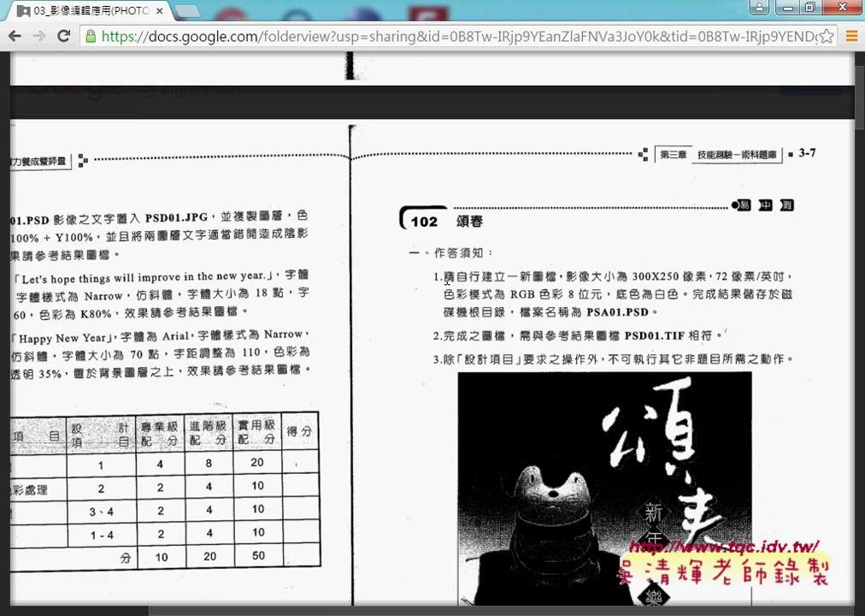
pyautogui.scroll(-2, 439, 494)
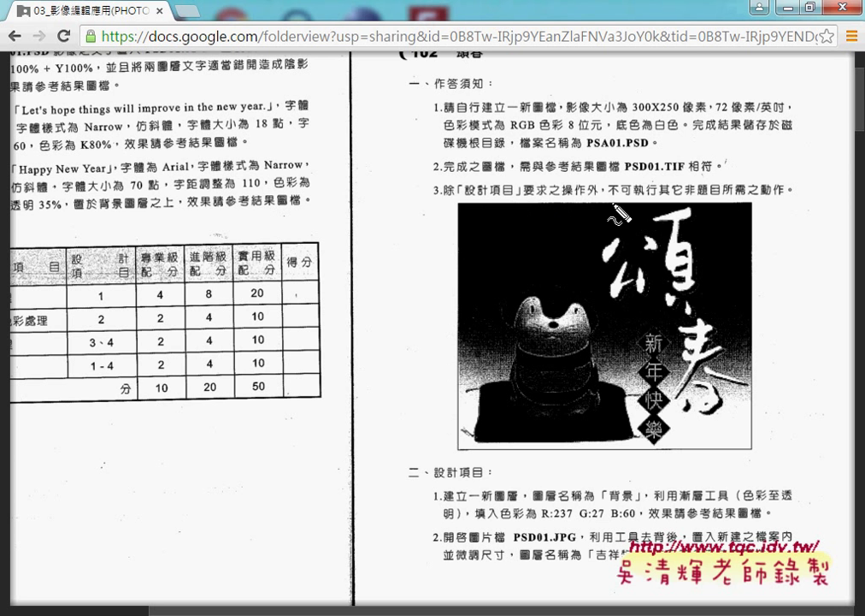
# Mark the 背景 layer names, figurine, 頌春 calligraphy and 新年快樂 text with pen annotations.
pyautogui.moveTo(564, 203)
pyautogui.mouseDown()
pyautogui.moveTo(744, 203)
pyautogui.moveTo(759, 415)
pyautogui.moveTo(484, 446)
pyautogui.mouseUp()
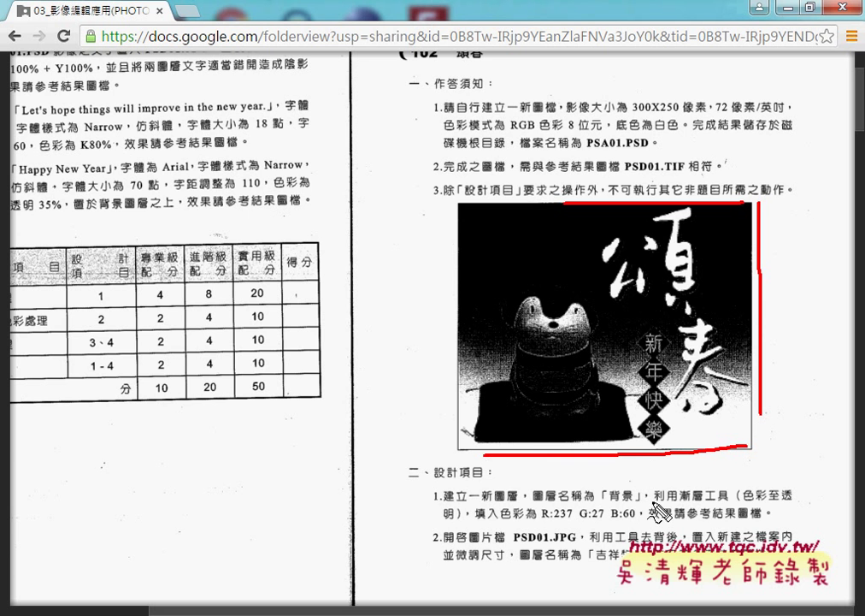
pyautogui.moveTo(639, 478)
pyautogui.mouseDown()
pyautogui.moveTo(643, 494)
pyautogui.moveTo(727, 503)
pyautogui.mouseUp()
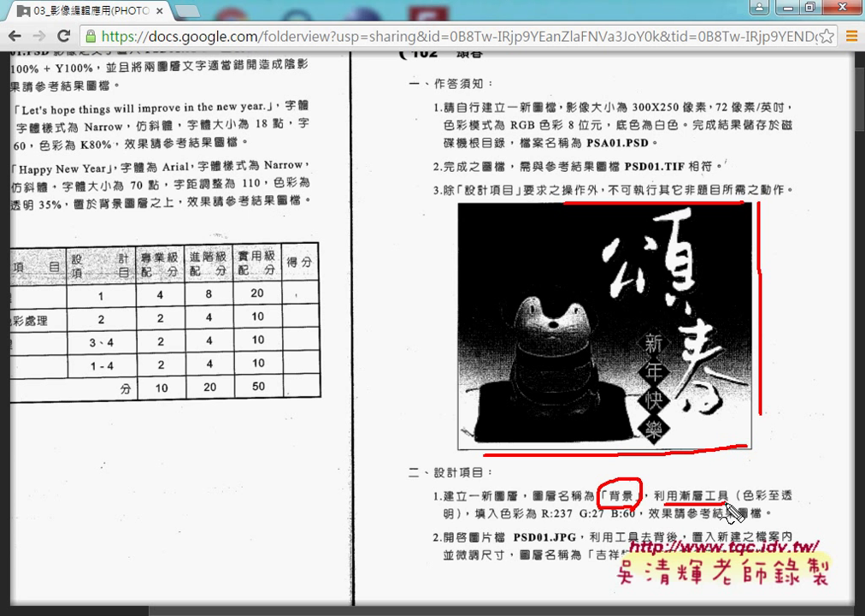
pyautogui.moveTo(511, 442)
pyautogui.mouseDown()
pyautogui.moveTo(532, 309)
pyautogui.moveTo(547, 445)
pyautogui.mouseUp()
pyautogui.moveTo(385, 414)
pyautogui.mouseDown()
pyautogui.moveTo(456, 395)
pyautogui.moveTo(442, 412)
pyautogui.mouseUp()
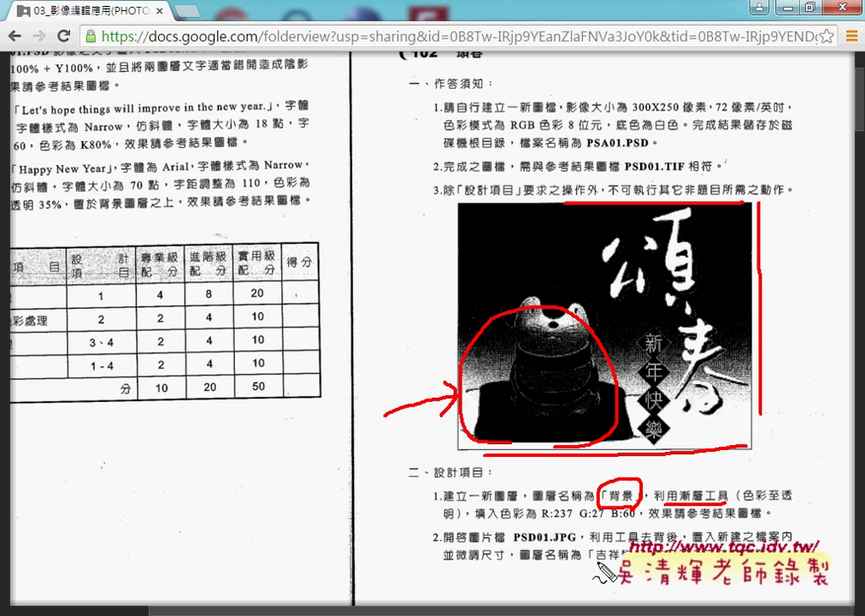
pyautogui.moveTo(596, 559); pyautogui.dragTo(618, 559)
pyautogui.moveTo(554, 446); pyautogui.dragTo(586, 443)
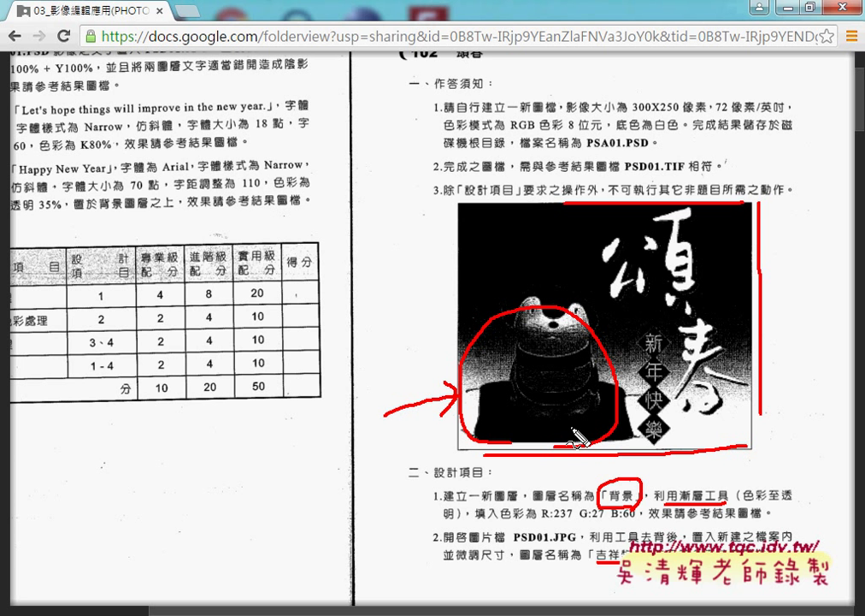
pyautogui.moveTo(615, 316)
pyautogui.mouseDown()
pyautogui.moveTo(602, 239)
pyautogui.moveTo(681, 406)
pyautogui.mouseUp()
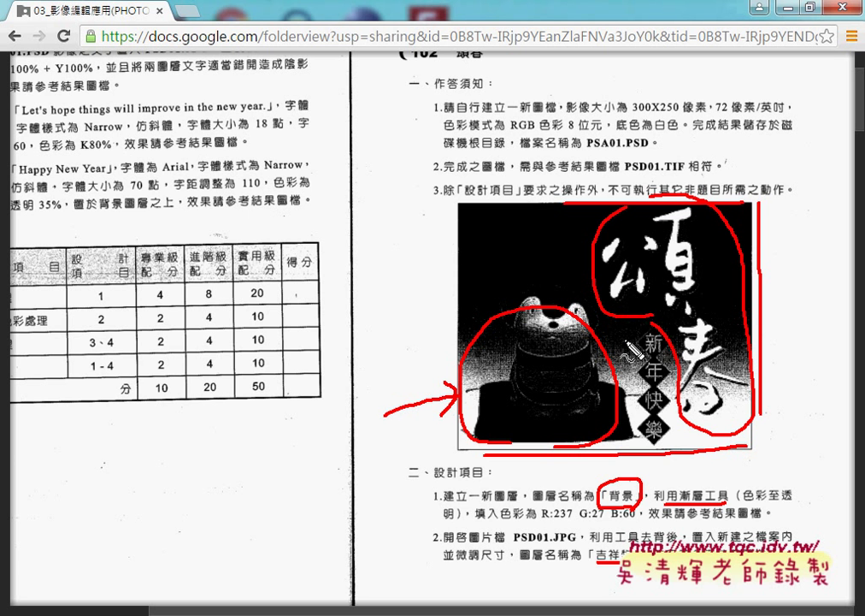
pyautogui.moveTo(633, 349); pyautogui.dragTo(637, 351)
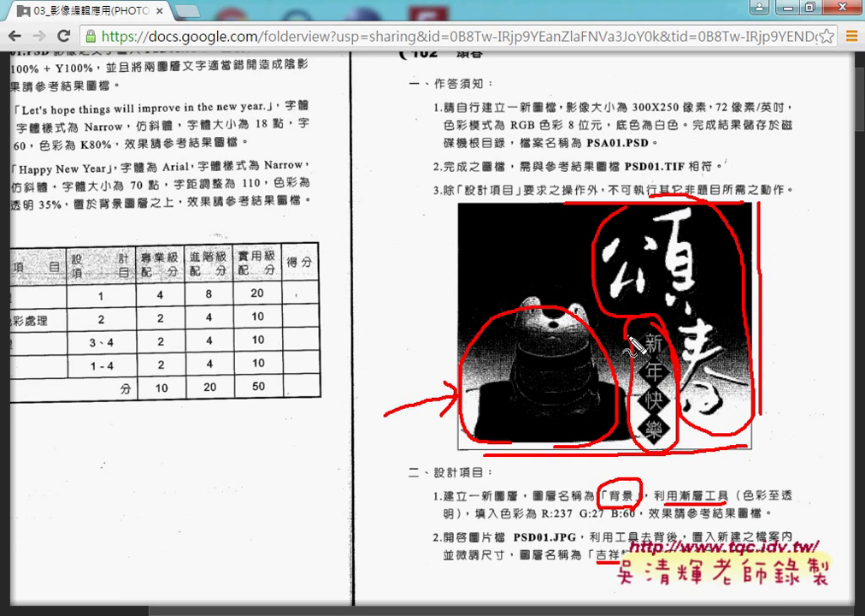
# Clear the marks, close the PDF preview, preview the practice zip, and minimize Chrome.
pyautogui.press('Escape')
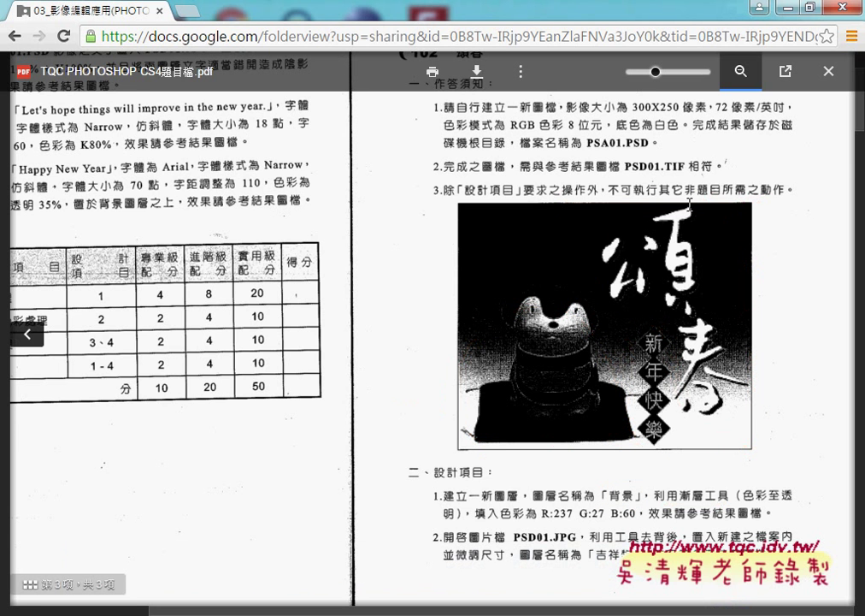
pyautogui.click(828, 71)
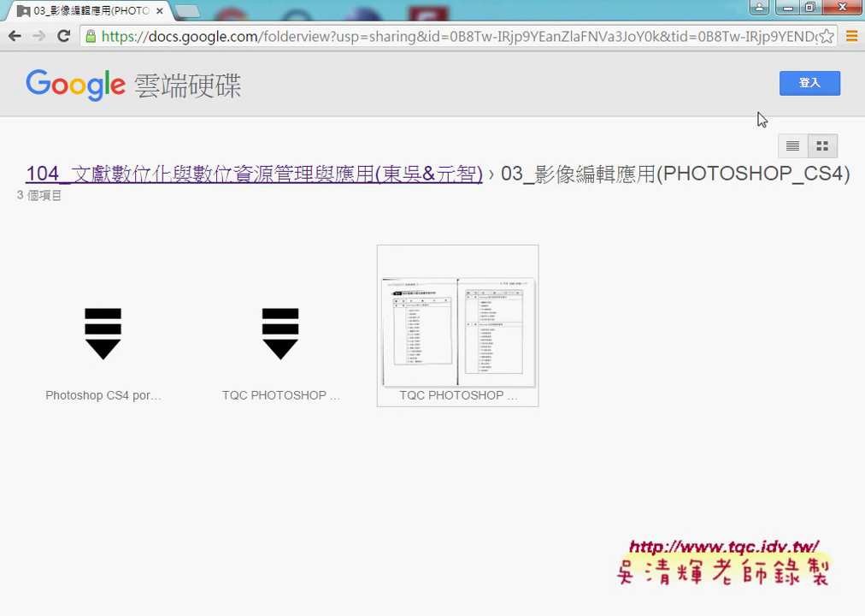
pyautogui.click(269, 351)
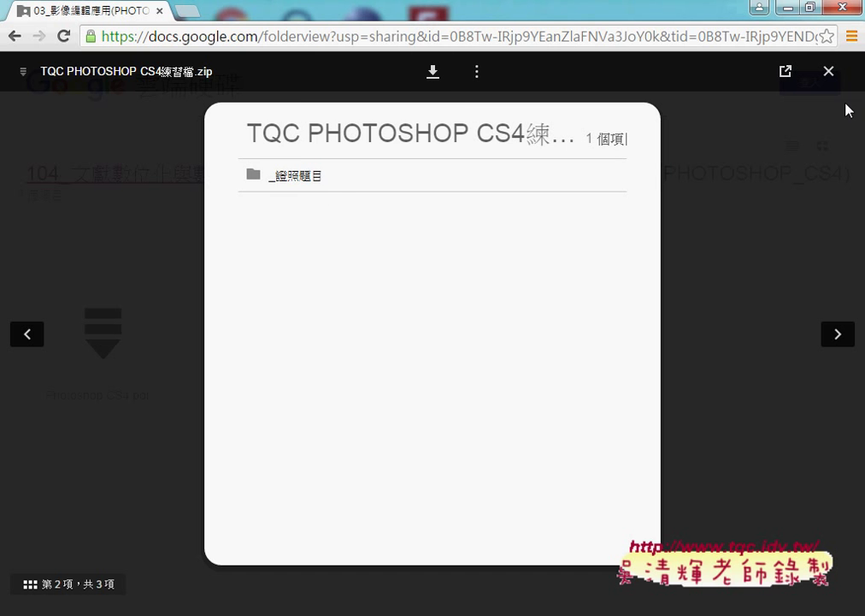
pyautogui.click(787, 7)
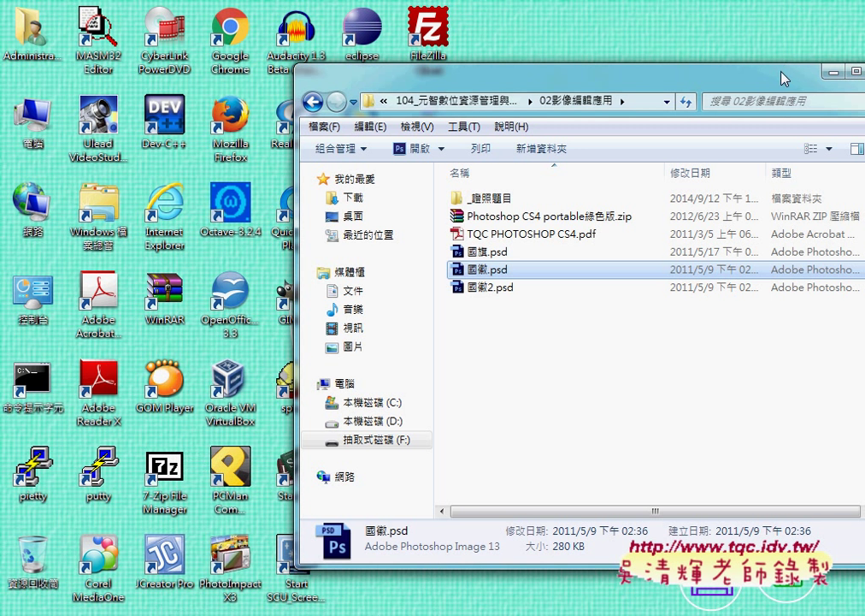
# Extract the TQC PHOTOSHOP CS4練習檔 zip on the desktop and open the extracted folder.
pyautogui.click(832, 72)
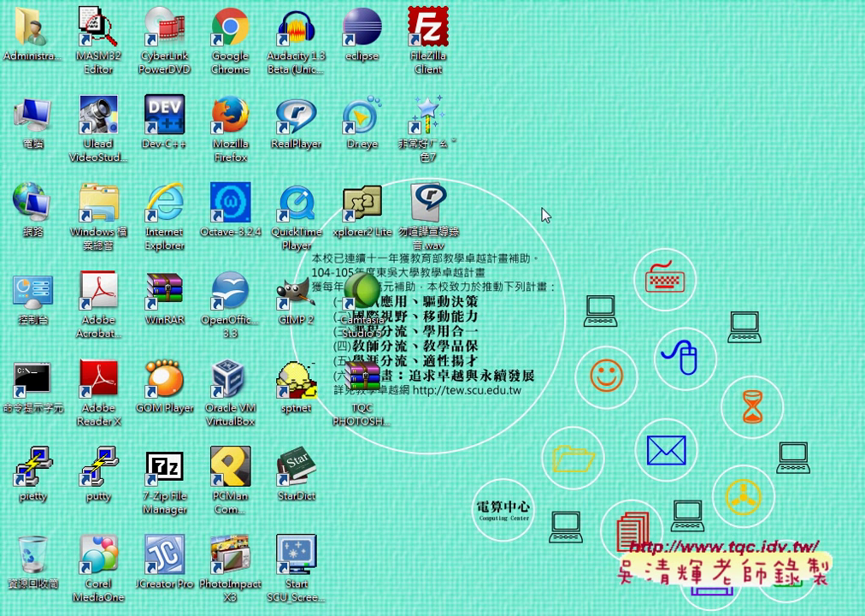
pyautogui.rightClick(380, 387)
pyautogui.click(498, 115)
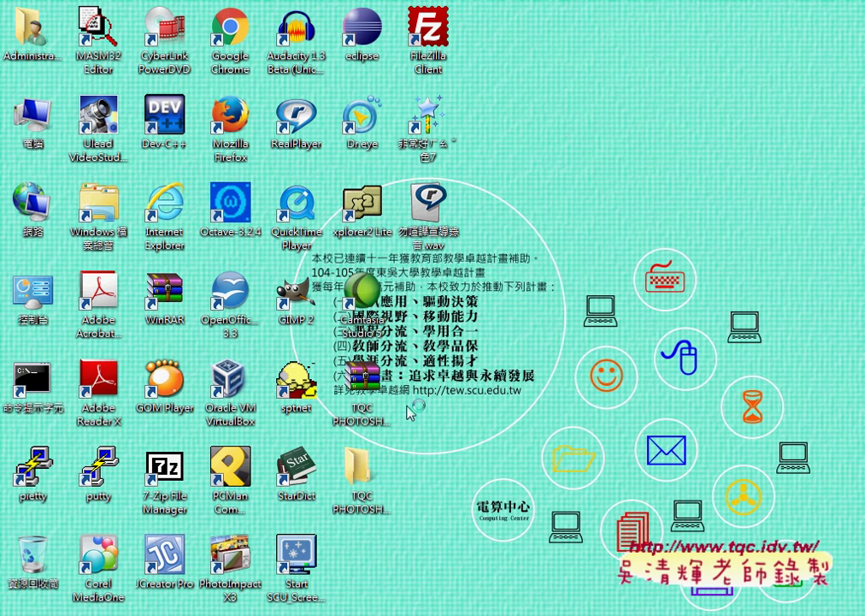
pyautogui.doubleClick(373, 476)
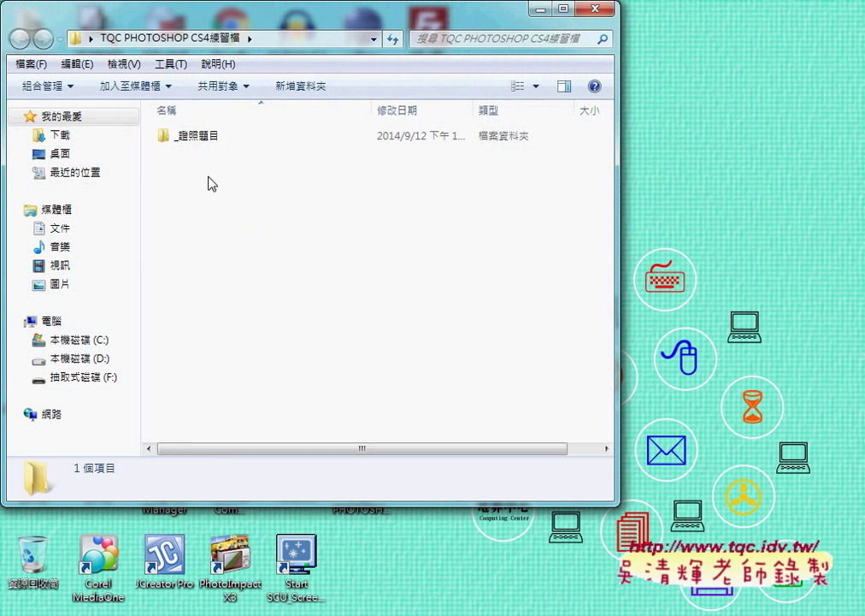
# In _證照題目, extract 102.zip into a 102 folder.
pyautogui.click(208, 147)
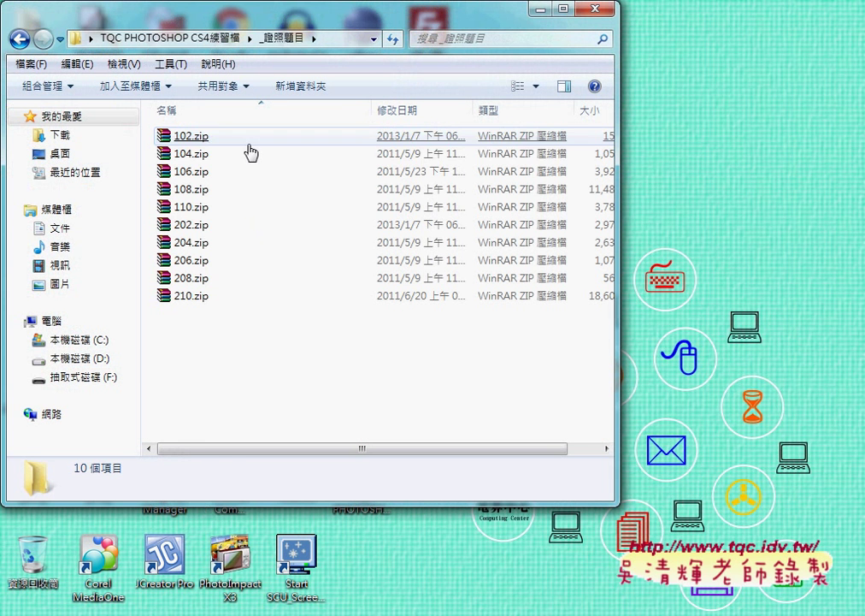
pyautogui.rightClick(198, 145)
pyautogui.click(273, 199)
pyautogui.click(291, 207)
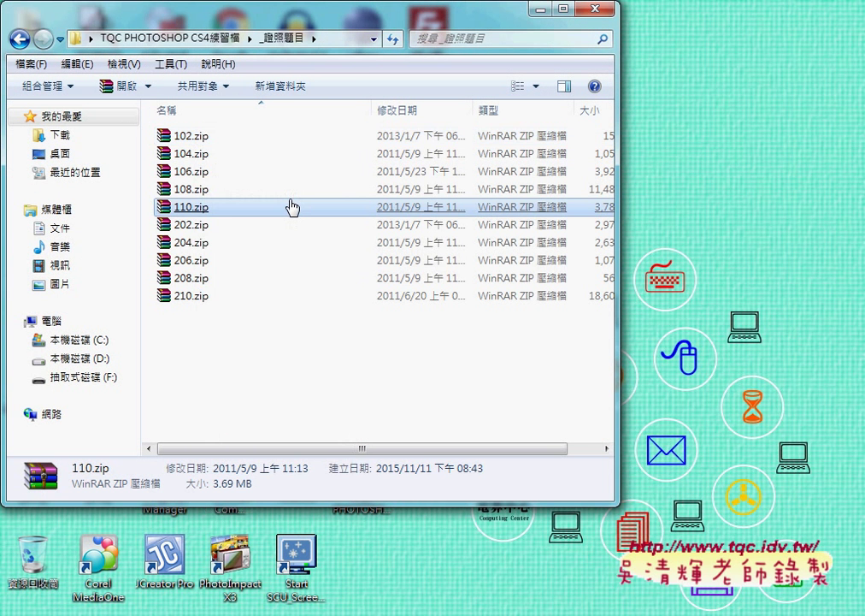
# Open the nested 102 > 102 > 102 folders and mark the PSD01.TIF file.
pyautogui.doubleClick(193, 137)
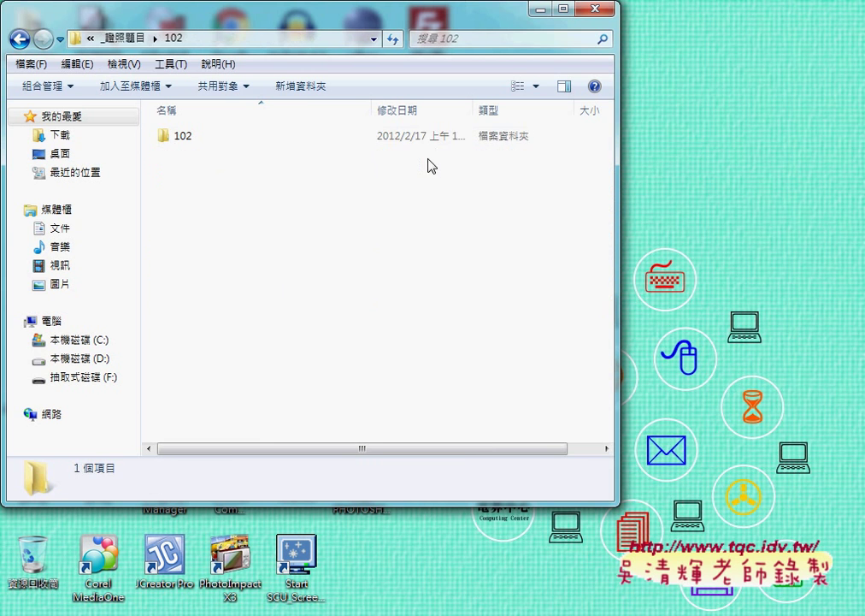
pyautogui.doubleClick(251, 147)
pyautogui.doubleClick(273, 141)
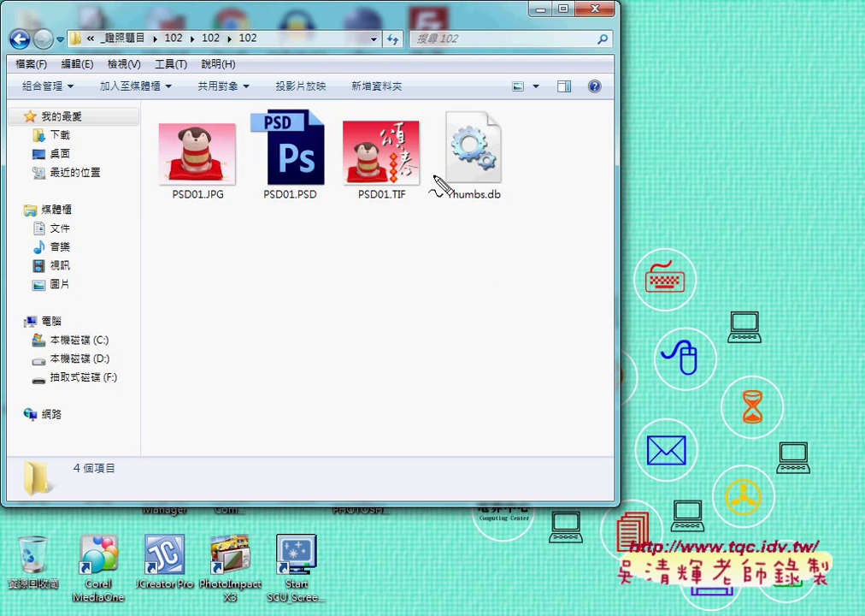
pyautogui.moveTo(386, 205); pyautogui.dragTo(411, 202)
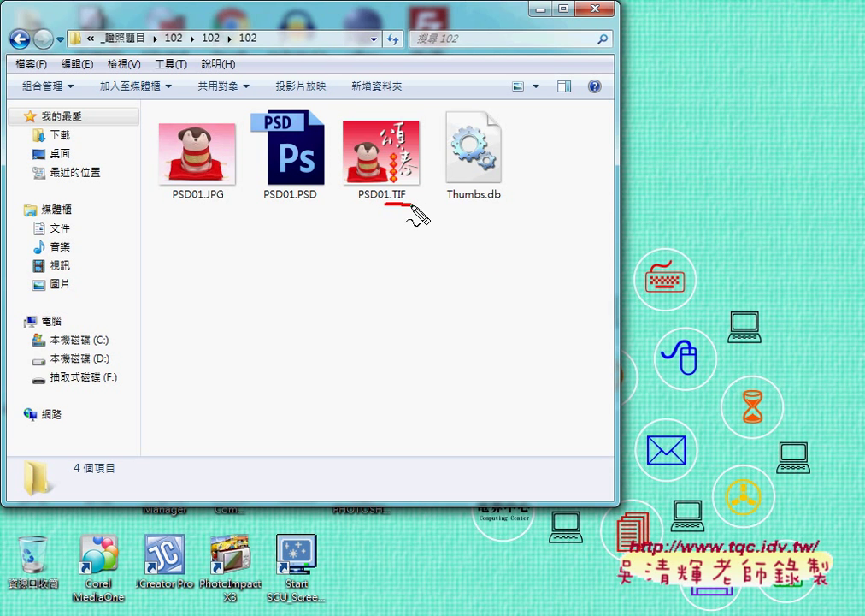
pyautogui.moveTo(368, 107); pyautogui.dragTo(395, 208)
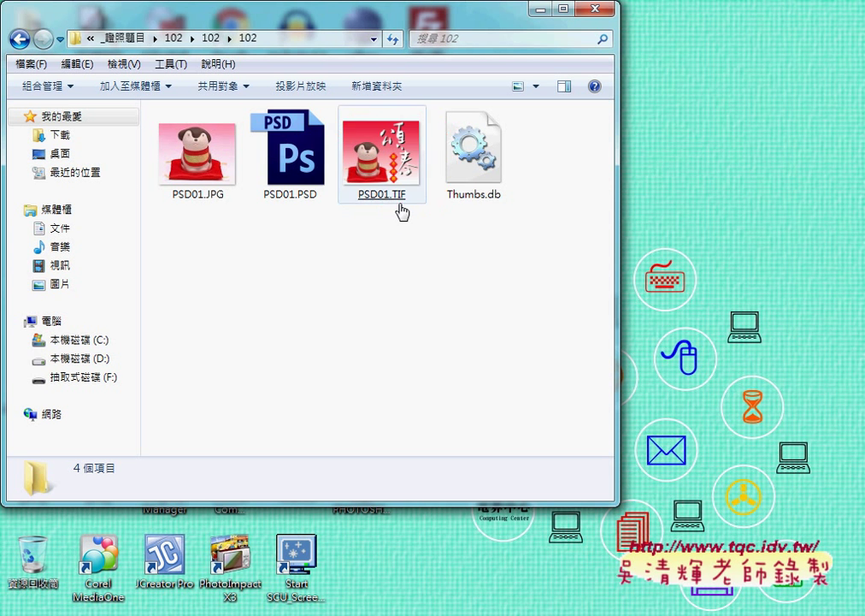
# Open PSD01.TIF in Photoshop by dragging it from the 102 folder.
pyautogui.click(400, 193)
pyautogui.moveTo(382, 184)
pyautogui.mouseDown()
pyautogui.moveTo(275, 507)
pyautogui.moveTo(272, 436)
pyautogui.mouseUp()
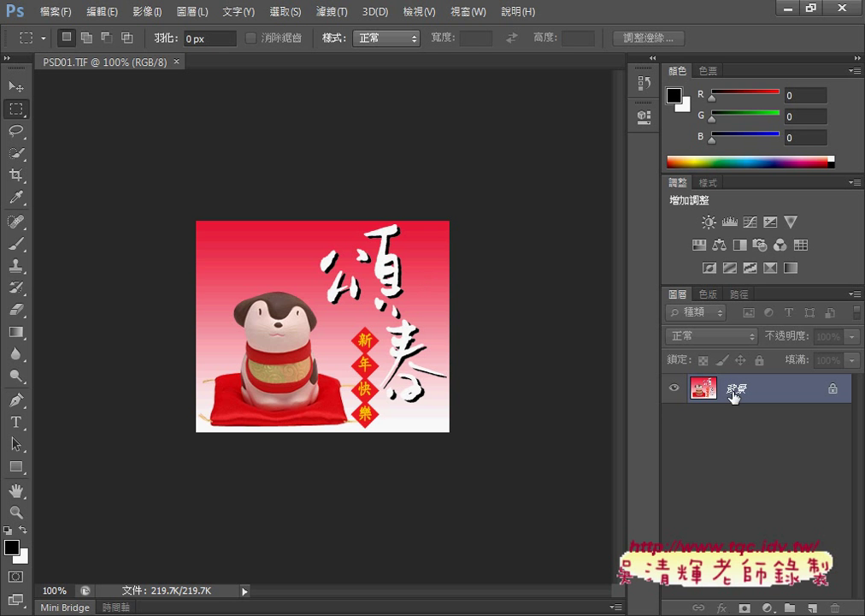
pyautogui.moveTo(732, 395); pyautogui.dragTo(741, 402)
# Circle the Background layer thumbnail and the whole image, then clear the marks.
pyautogui.moveTo(752, 363); pyautogui.dragTo(727, 402)
pyautogui.moveTo(667, 377); pyautogui.dragTo(622, 362)
pyautogui.moveTo(569, 363)
pyautogui.mouseDown()
pyautogui.moveTo(473, 348)
pyautogui.moveTo(487, 364)
pyautogui.mouseUp()
pyautogui.moveTo(456, 419); pyautogui.dragTo(299, 181)
pyautogui.moveTo(376, 190)
pyautogui.mouseDown()
pyautogui.moveTo(481, 369)
pyautogui.moveTo(462, 410)
pyautogui.mouseUp()
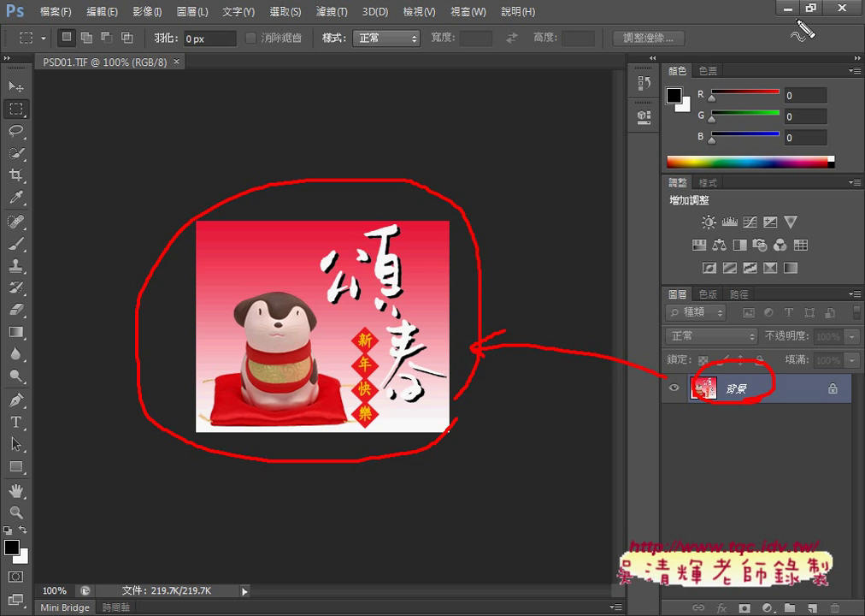
pyautogui.press('Escape')
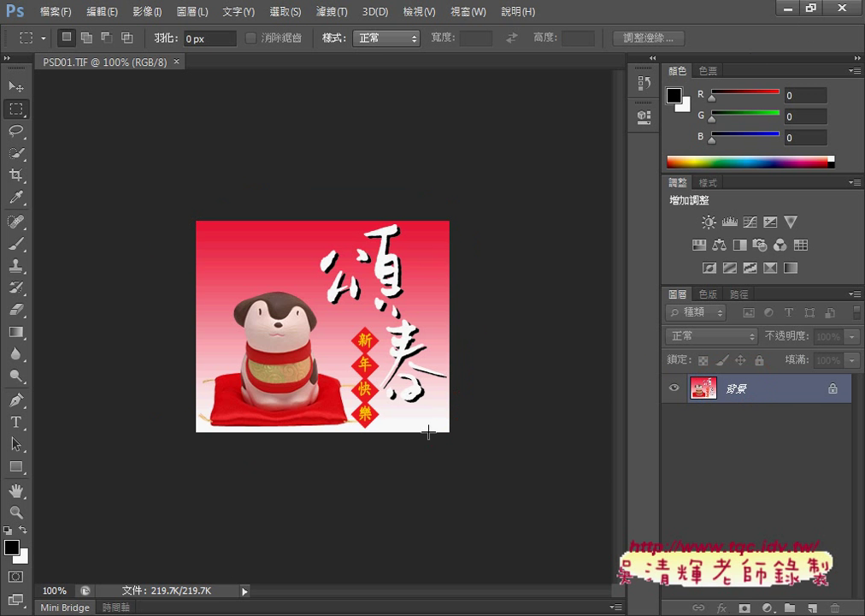
# Drag PSD01.JPG and PSD01.PSD from the 102 folder into Photoshop to open them.
pyautogui.click(291, 556)
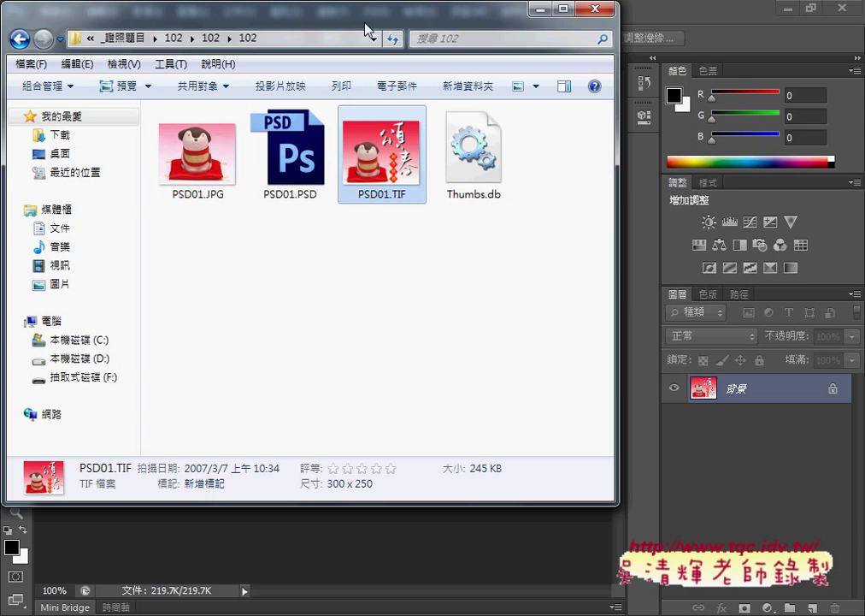
pyautogui.moveTo(364, 24); pyautogui.dragTo(664, 71)
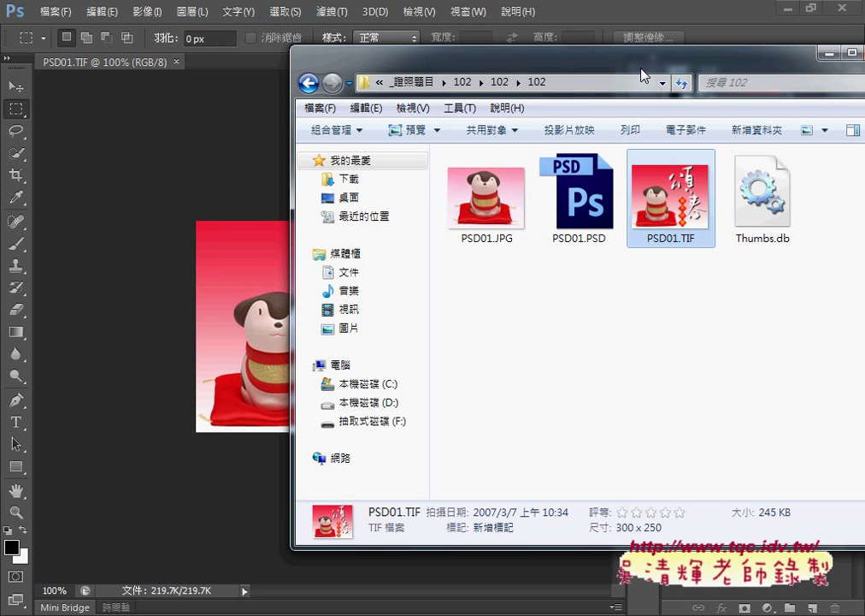
pyautogui.moveTo(604, 288)
pyautogui.mouseDown()
pyautogui.moveTo(527, 220)
pyautogui.moveTo(512, 247)
pyautogui.mouseUp()
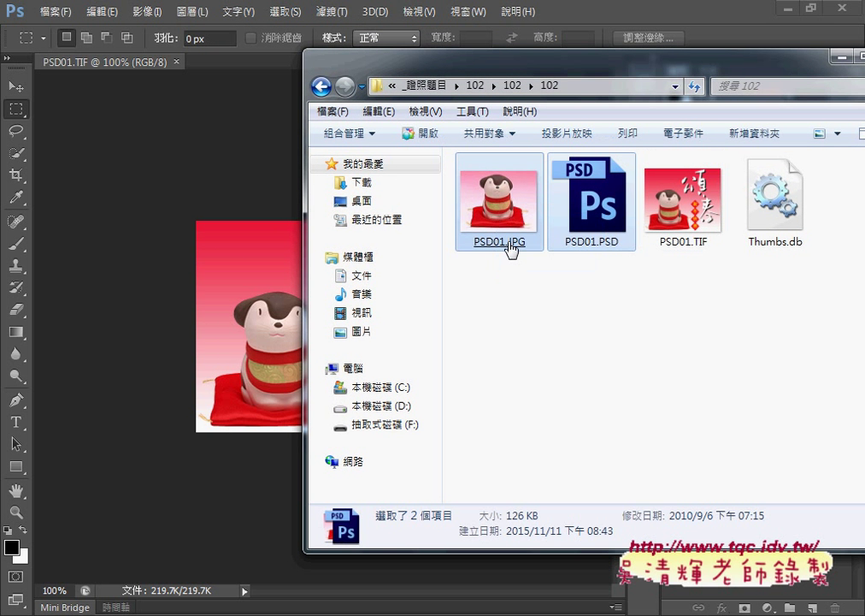
pyautogui.moveTo(511, 247); pyautogui.dragTo(265, 68)
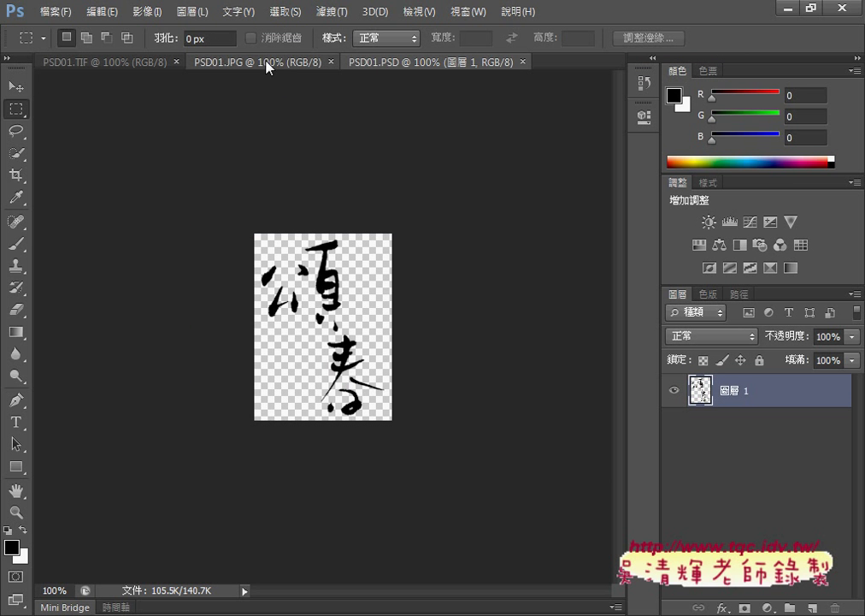
# View the PSD01.JPG, PSD01.PSD, then PSD01.TIF documents in turn.
pyautogui.click(267, 69)
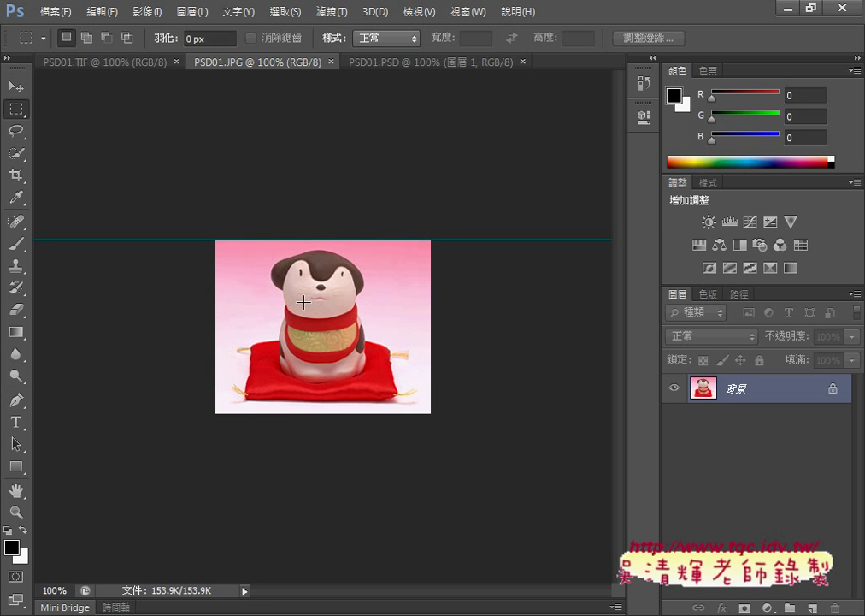
pyautogui.click(404, 64)
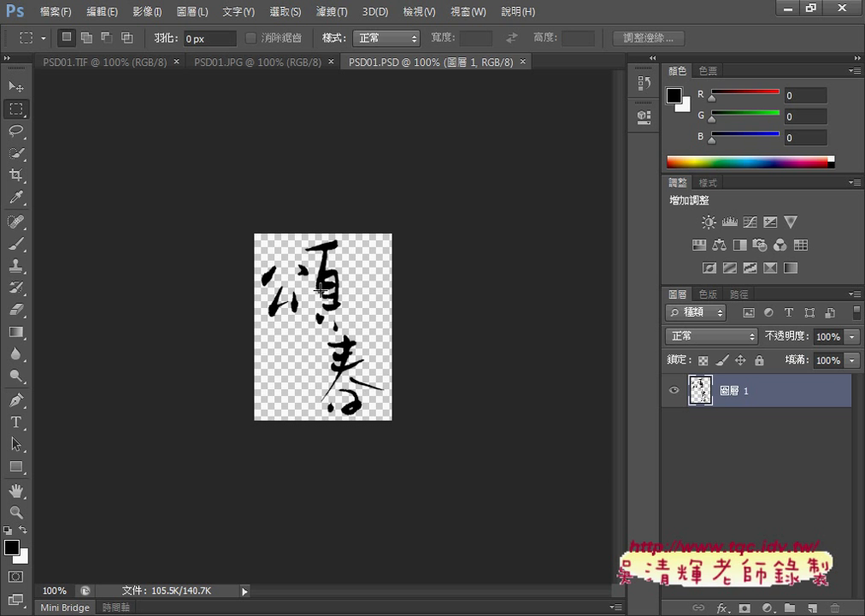
pyautogui.click(124, 66)
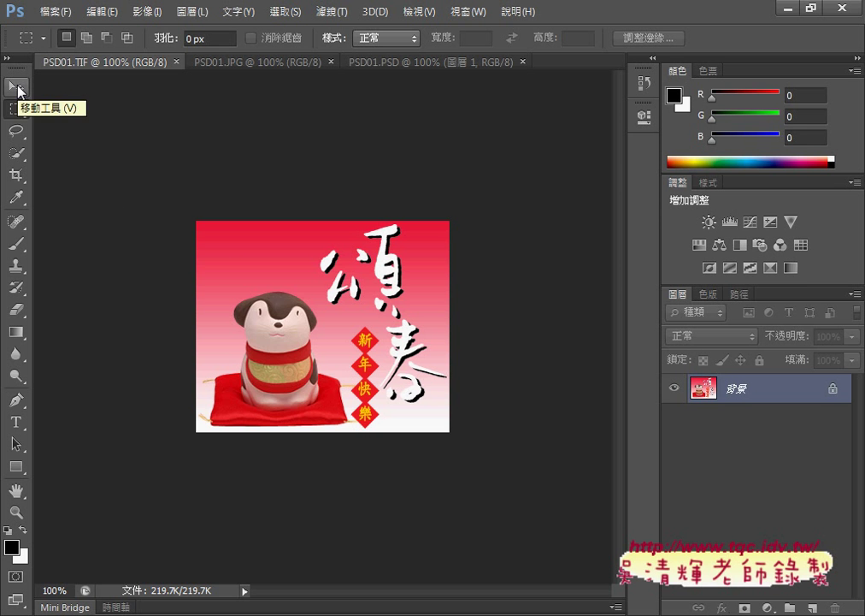
# Select the Move tool, return to PSD01.PSD, and show the marquee tool variants.
pyautogui.click(17, 88)
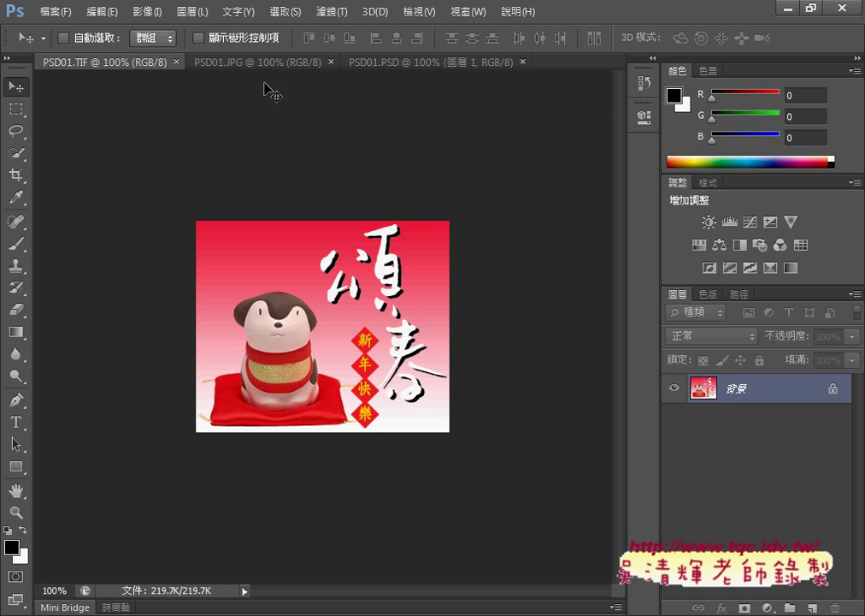
pyautogui.click(389, 64)
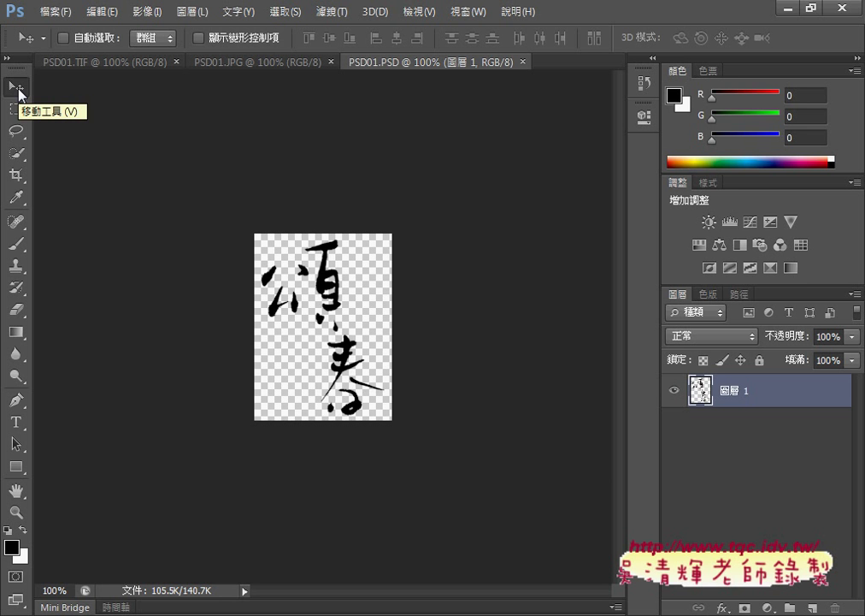
pyautogui.click(15, 109)
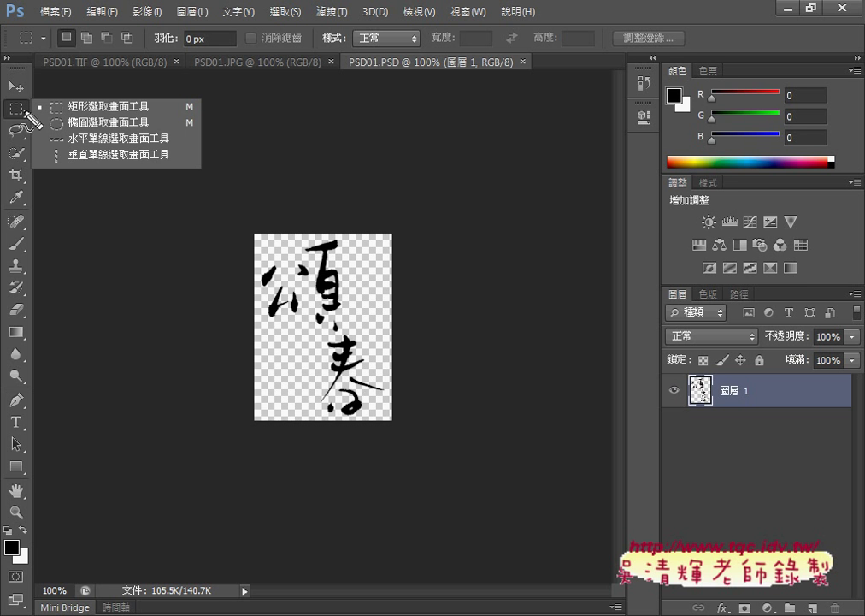
# Show the lasso, quick selection and crop tool variants, leaving Crop active, then open Start.
pyautogui.moveTo(29, 97); pyautogui.dragTo(32, 118)
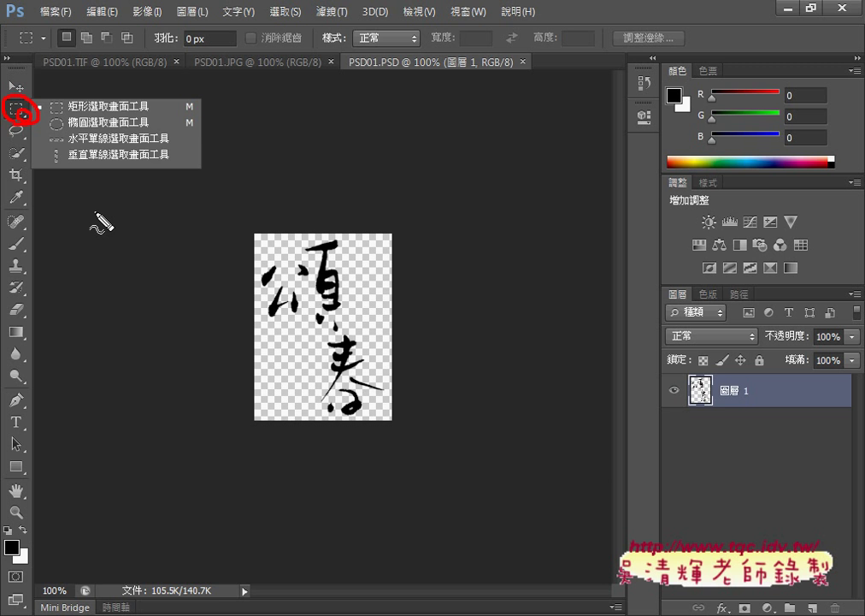
pyautogui.press('Escape')
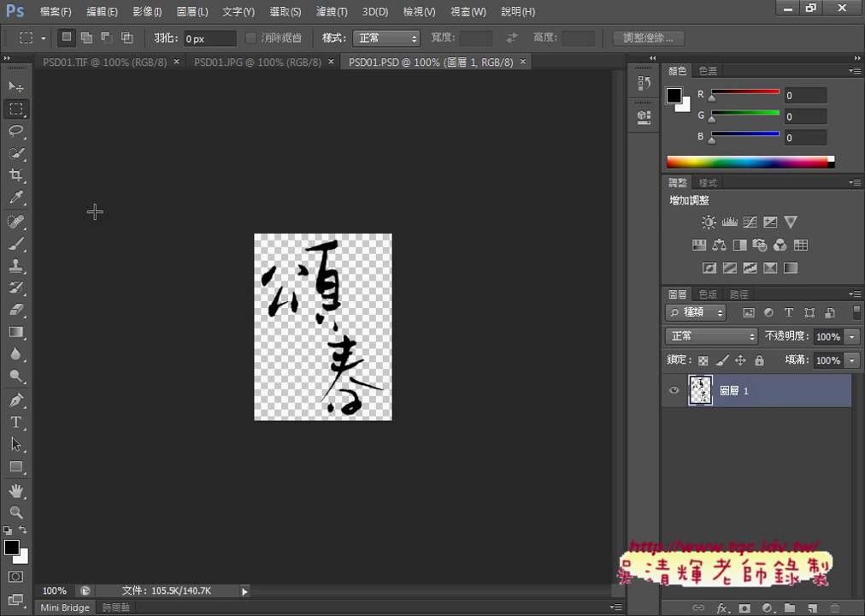
pyautogui.click(15, 131)
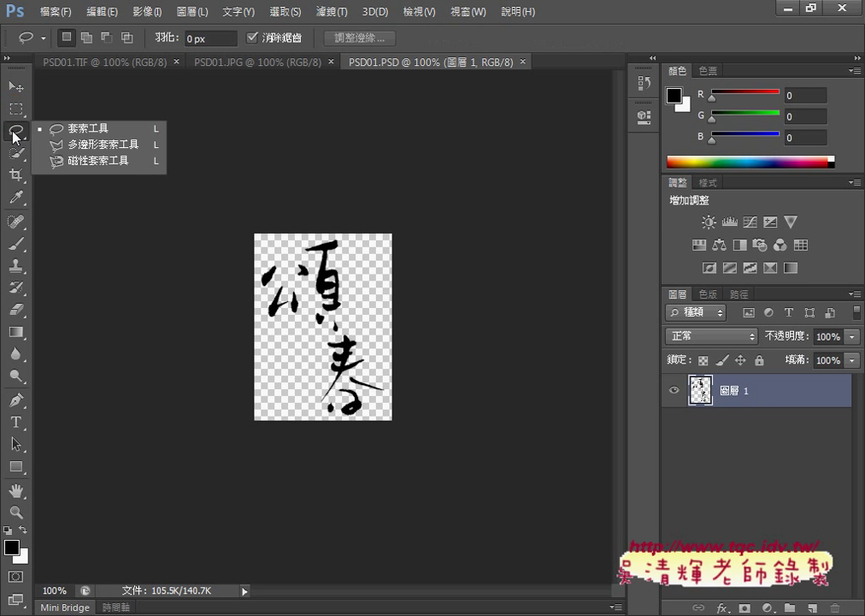
pyautogui.click(25, 147)
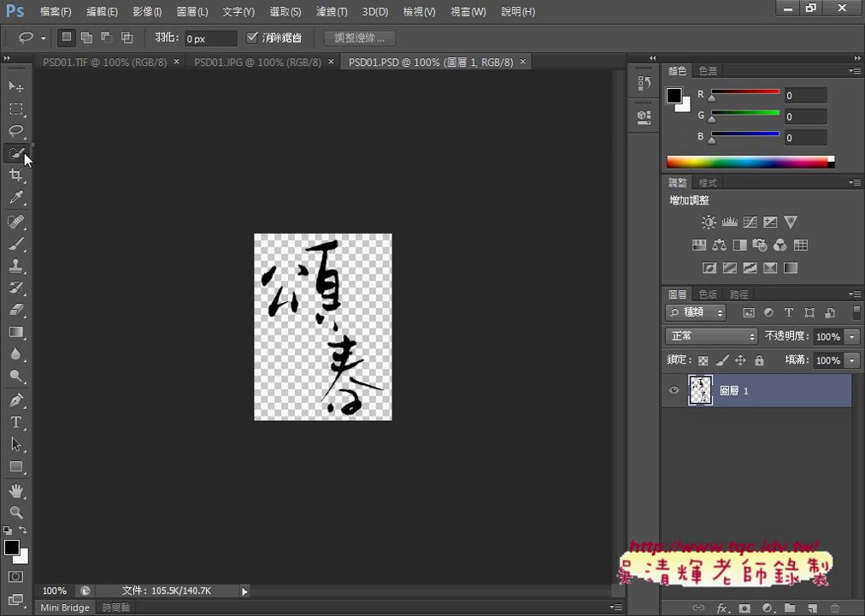
pyautogui.click(27, 156)
pyautogui.click(15, 174)
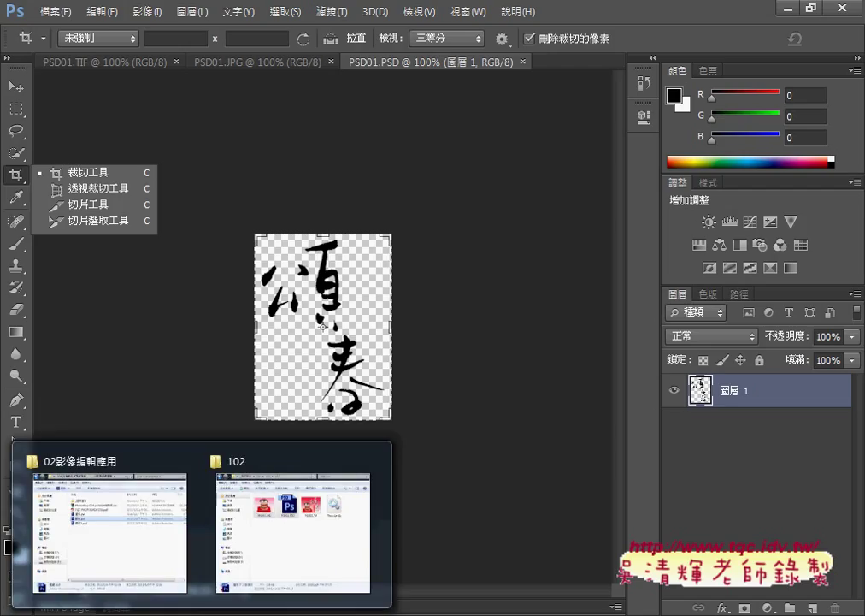
pyautogui.press('super')
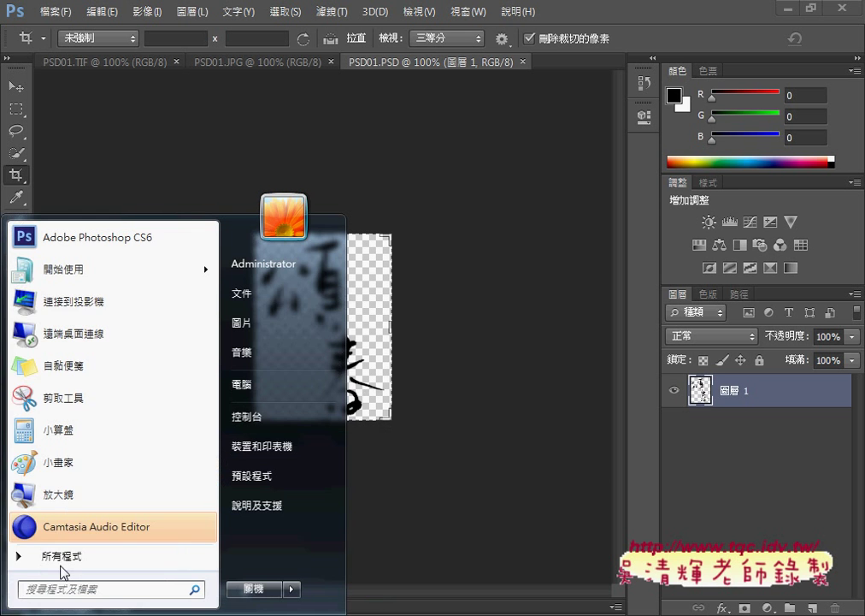
# Show the Adobe Design and Web Premium CS6 folder under All Programs, listing Adobe Photoshop CS6.
pyautogui.click(62, 556)
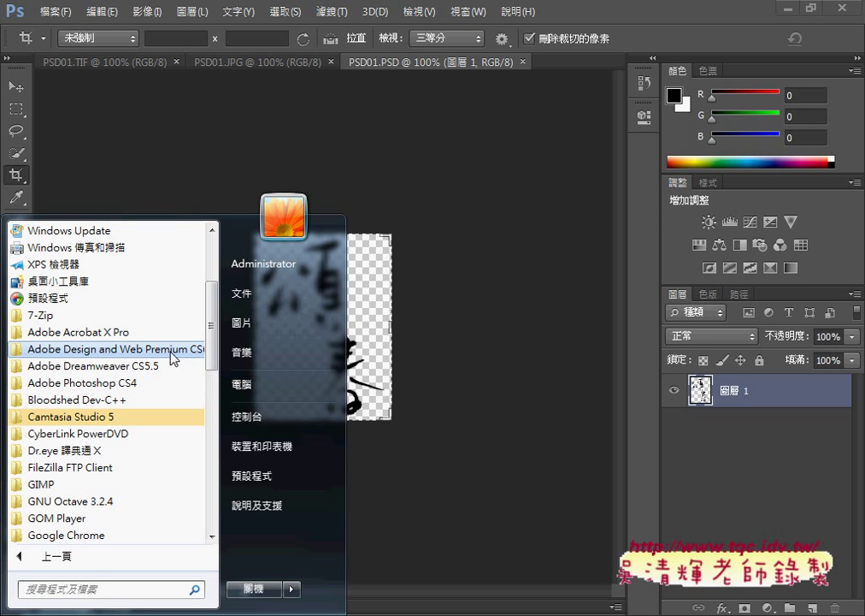
pyautogui.click(180, 351)
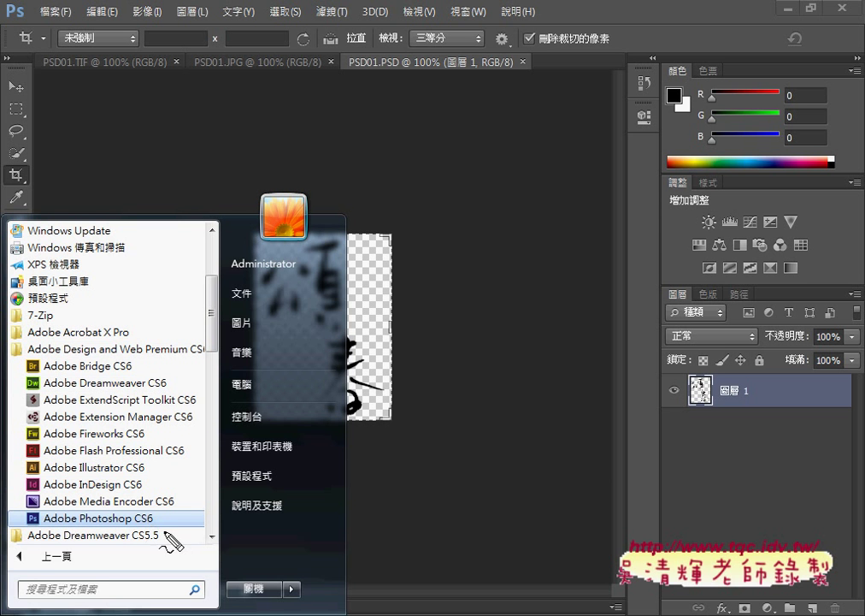
pyautogui.moveTo(153, 528)
pyautogui.mouseDown()
pyautogui.moveTo(38, 527)
pyautogui.moveTo(19, 513)
pyautogui.moveTo(155, 517)
pyautogui.mouseUp()
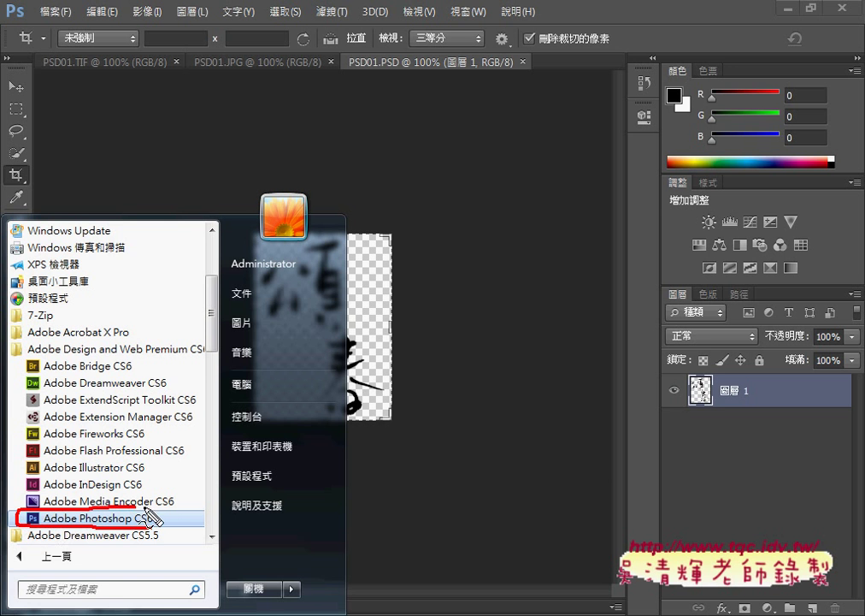